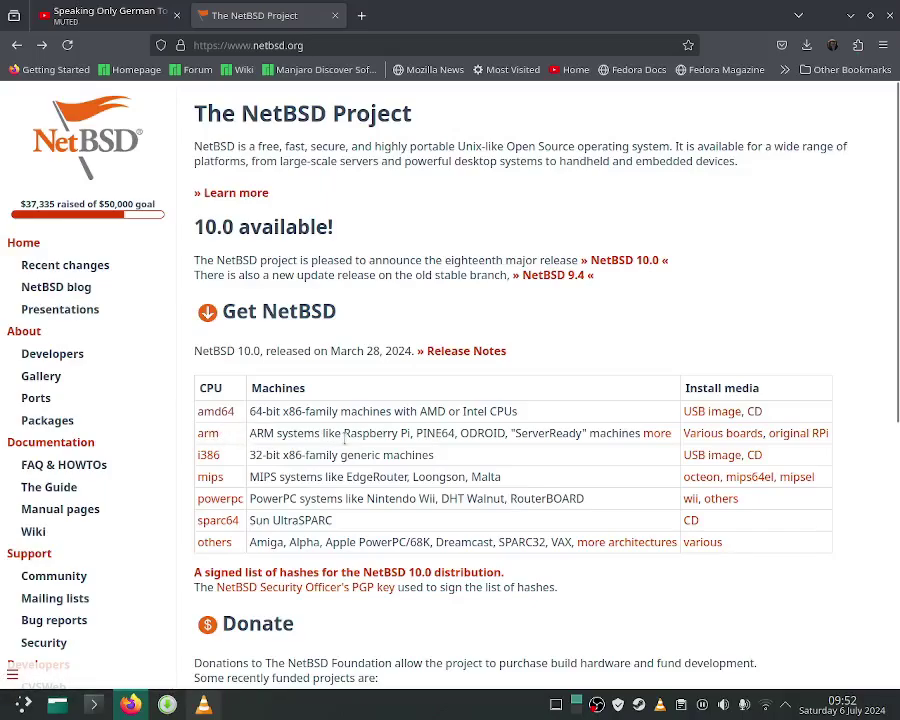
pyautogui.moveTo(344, 433); pyautogui.dragTo(411, 433)
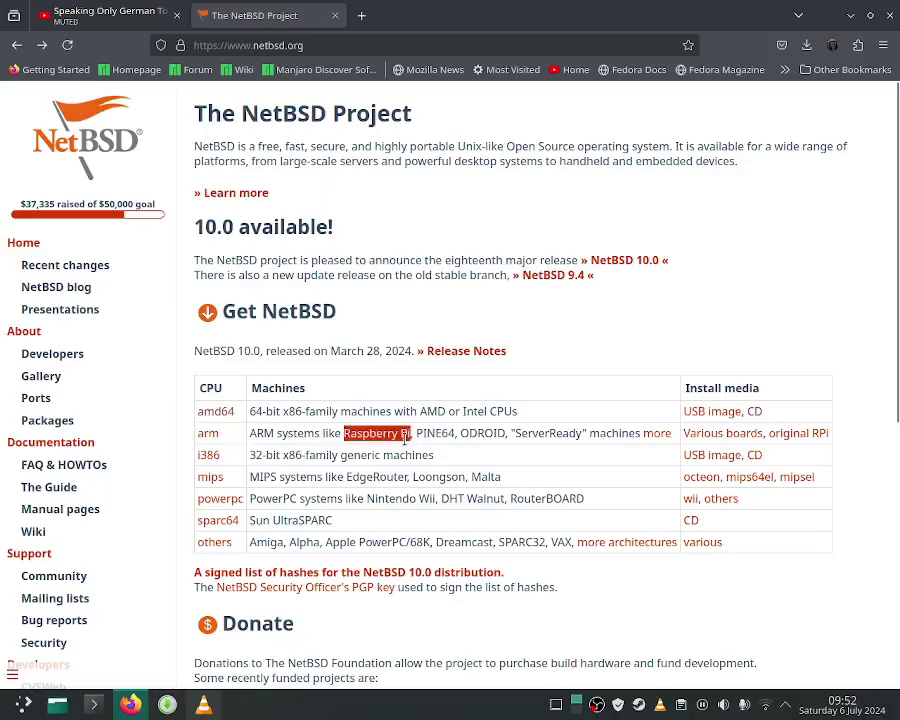
pyautogui.click(411, 433)
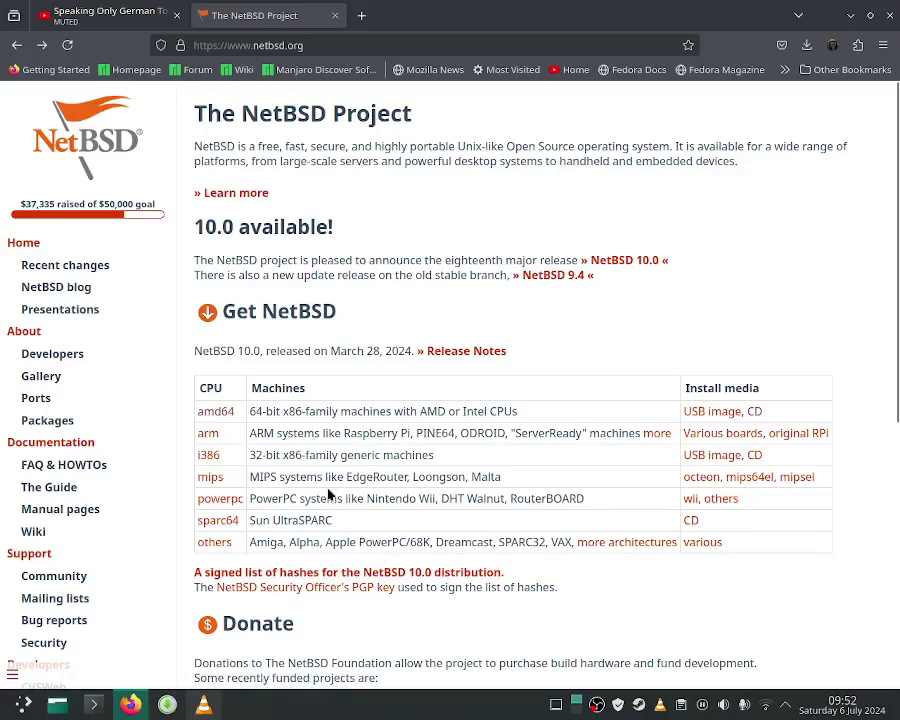
# Open the amd64 port page of the NetBSD site and download the NetBSD/amd64 10.0 ISO.
pyautogui.click(221, 412)
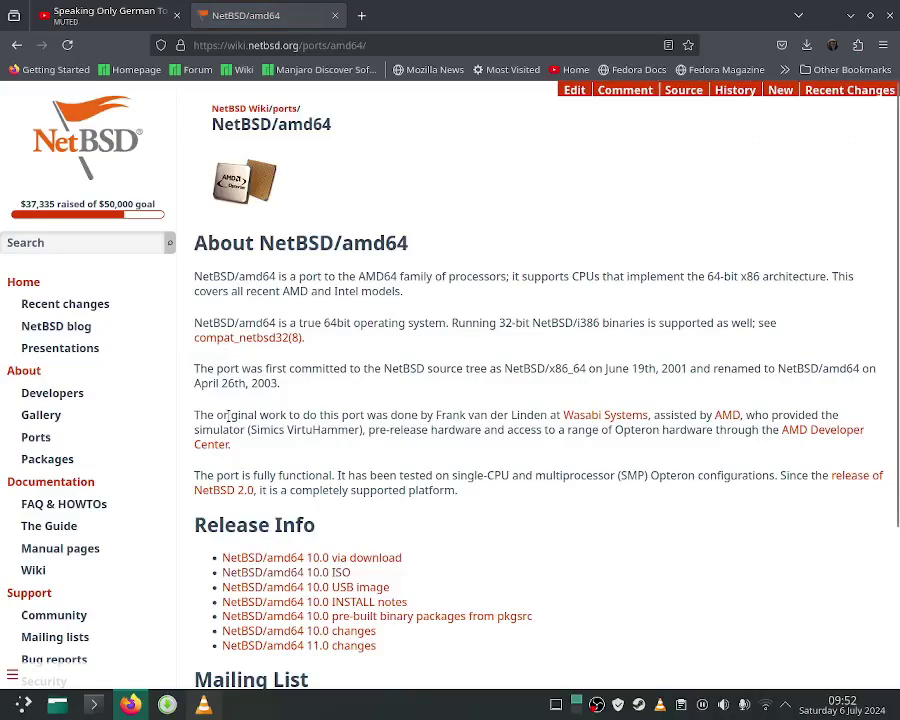
pyautogui.scroll(-2, 230, 418)
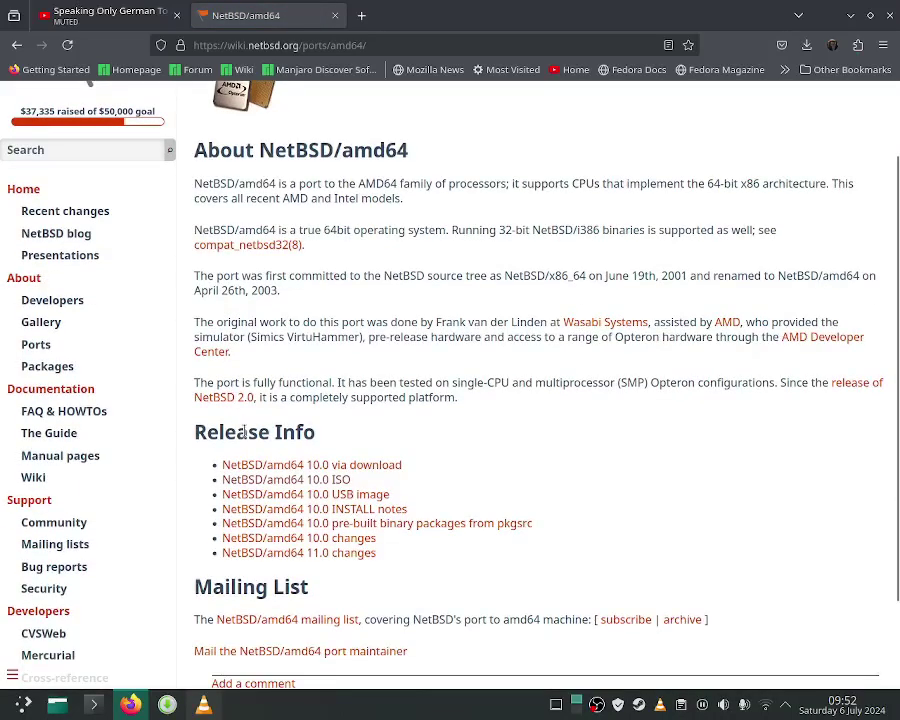
pyautogui.scroll(2, 384, 366)
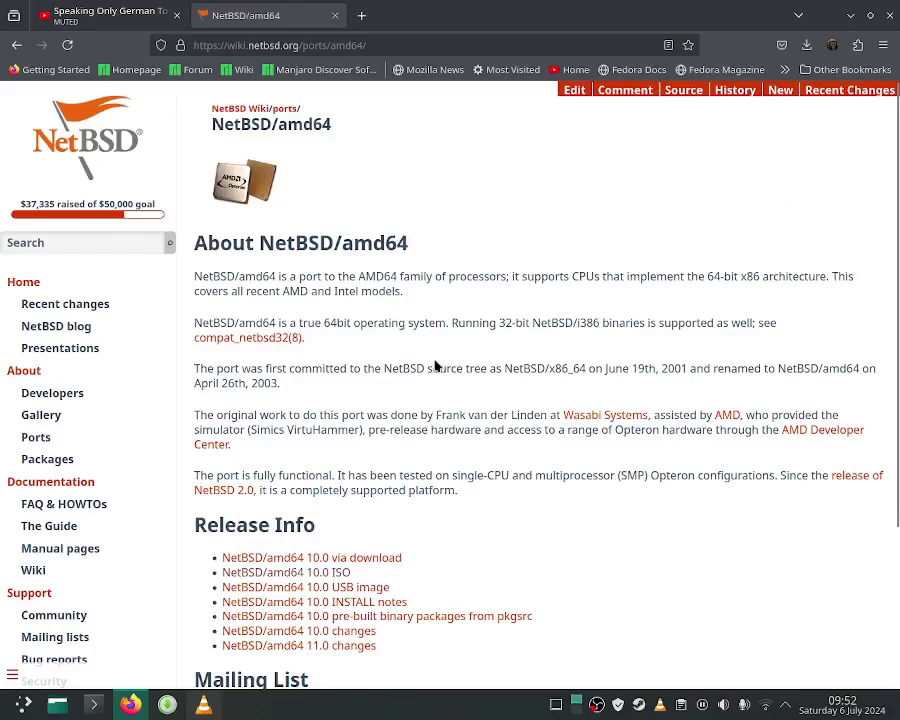
pyautogui.scroll(-2, 436, 366)
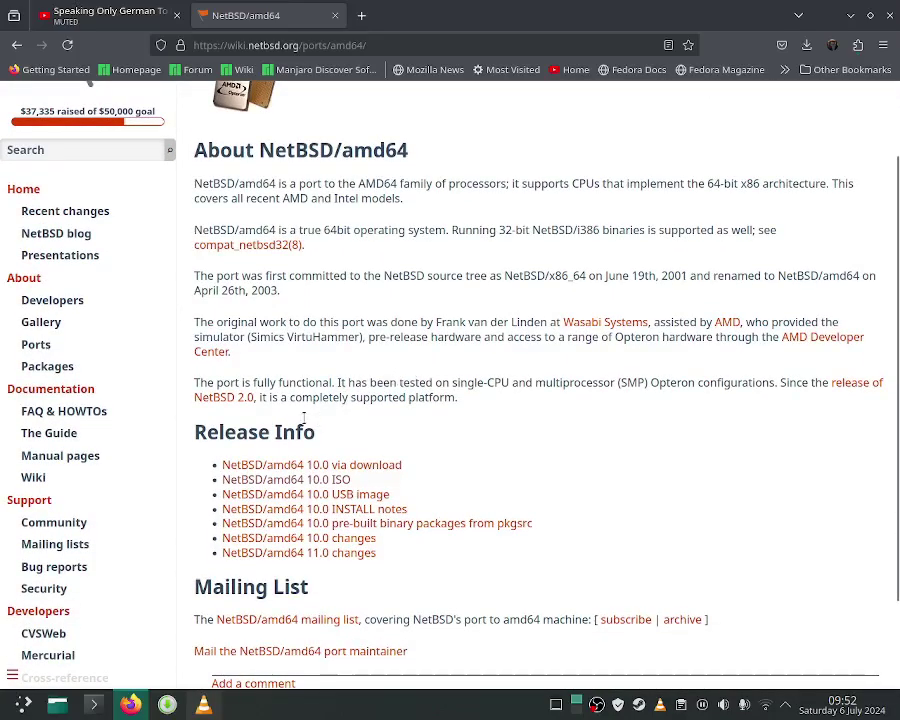
pyautogui.click(324, 481)
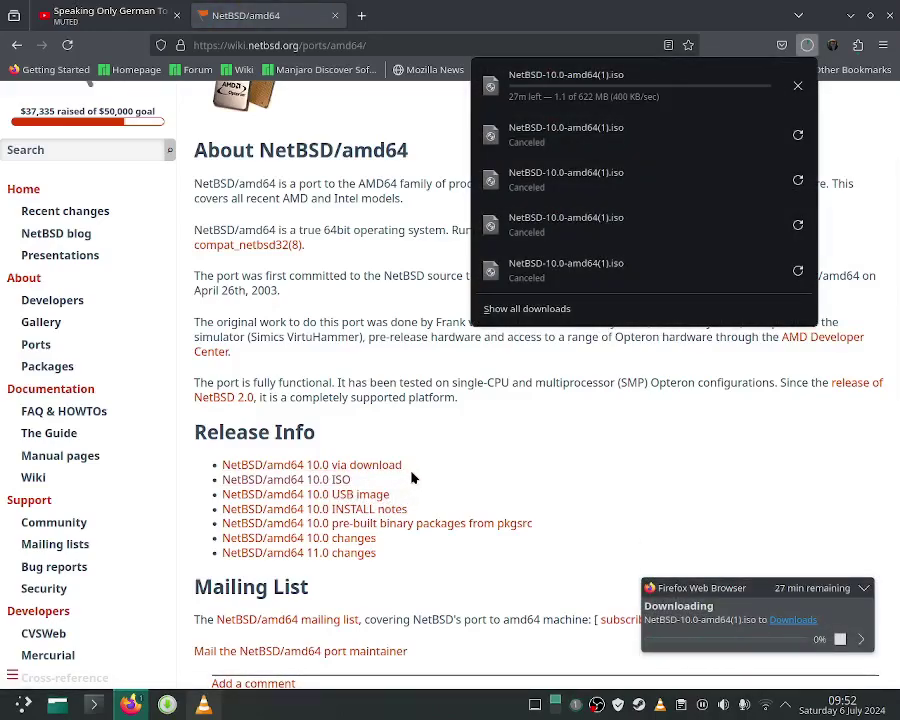
pyautogui.rightClick(597, 705)
pyautogui.click(628, 623)
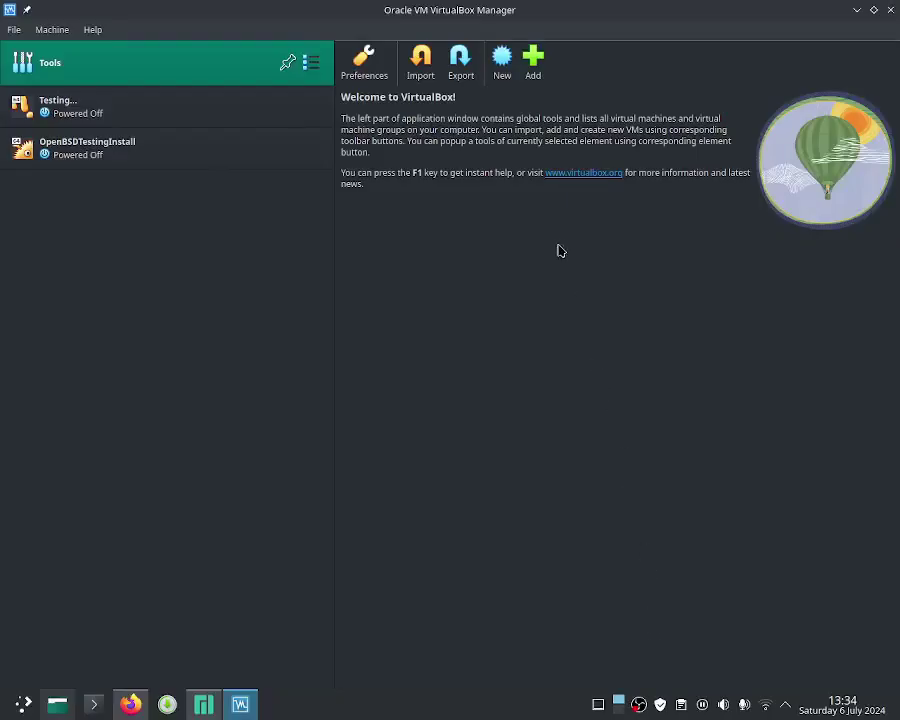
# Begin a new VirtualBox virtual machine named NetBSD using the ISO image NetBSD-10.0-amd64.iso from the Downloads folder.
pyautogui.click(501, 63)
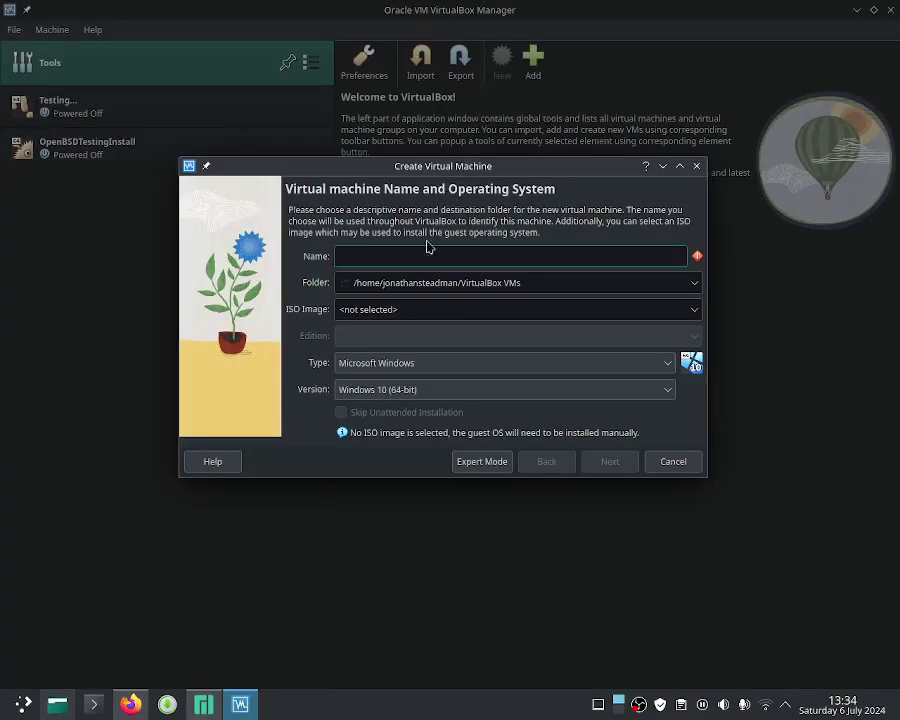
pyautogui.write('N')
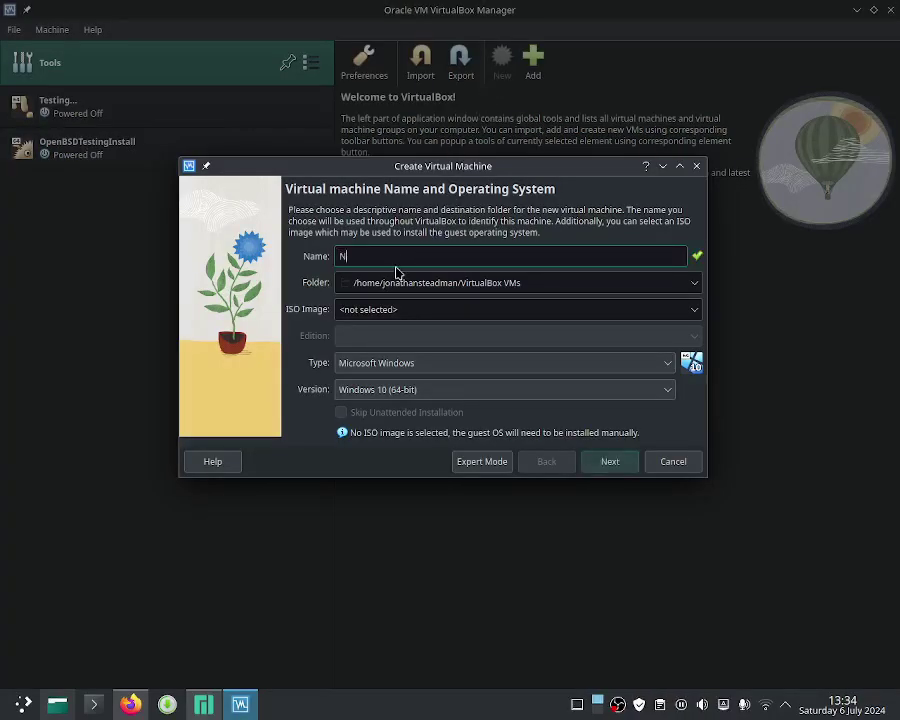
pyautogui.write('etBSD')
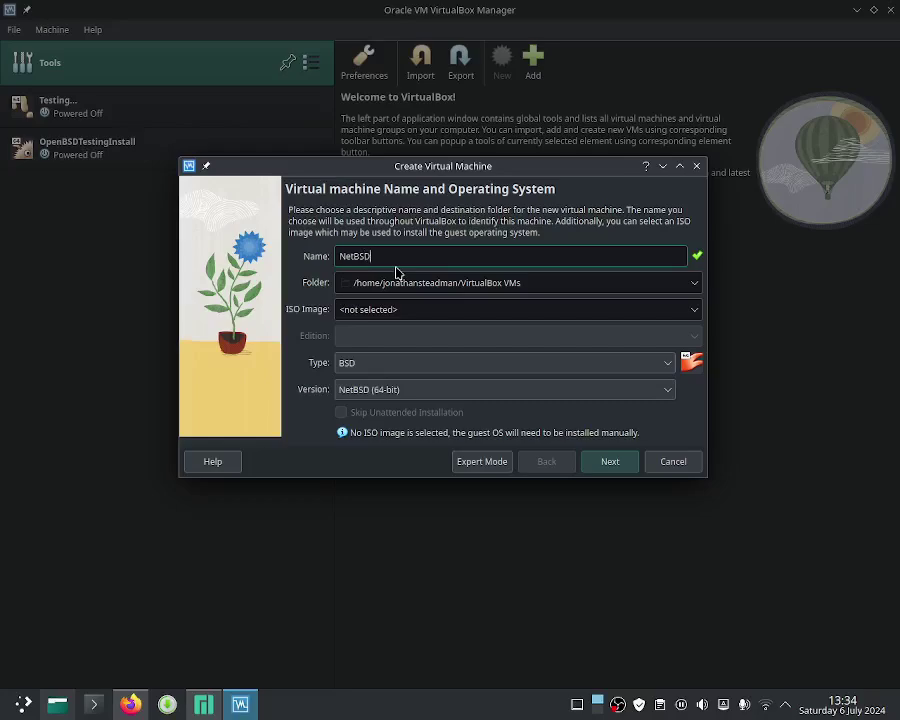
pyautogui.click(410, 309)
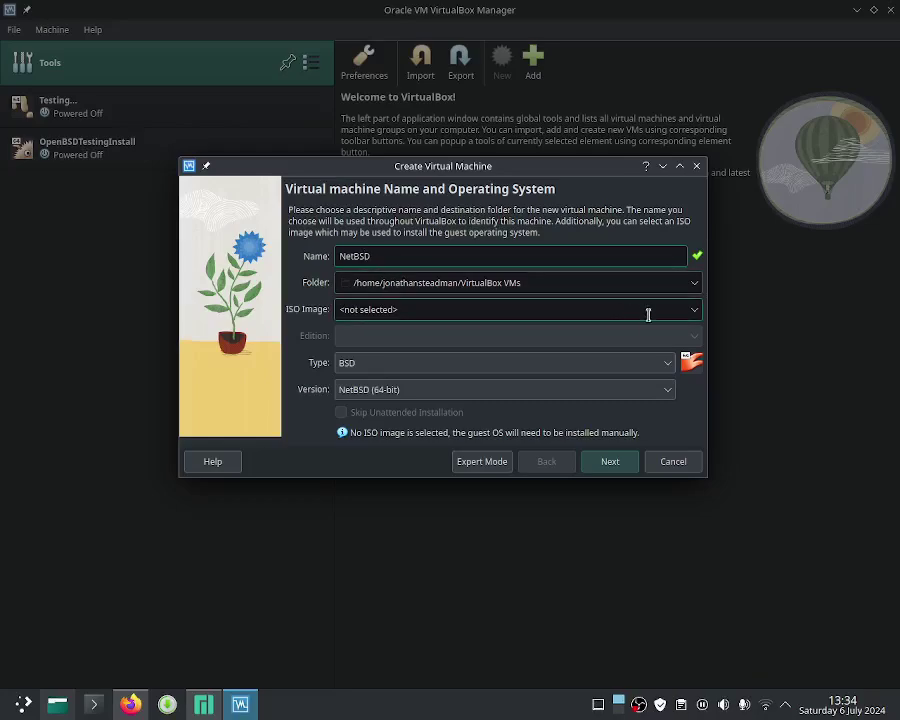
pyautogui.click(690, 312)
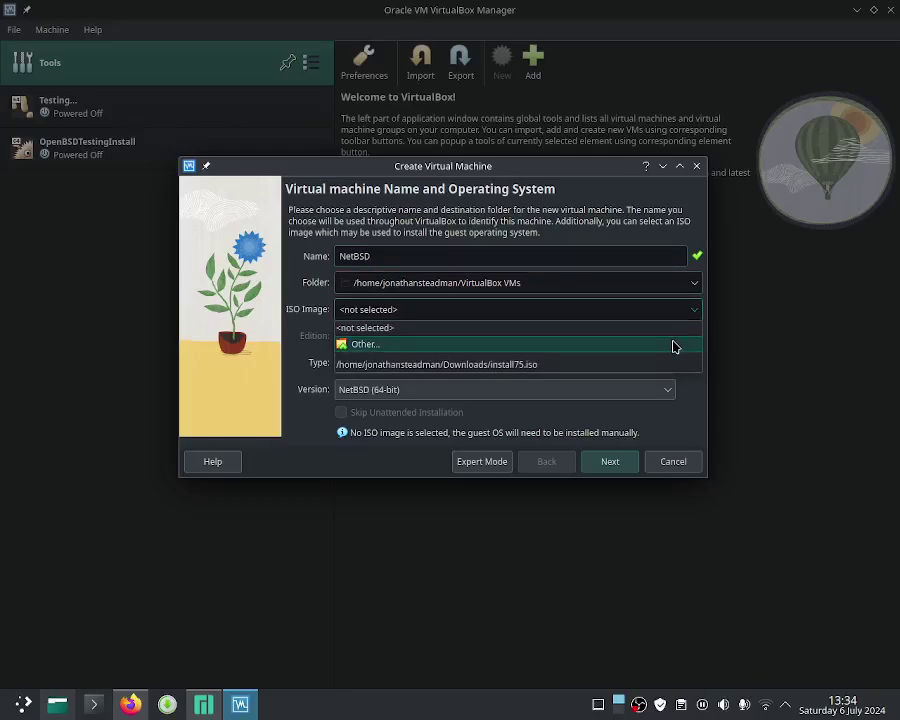
pyautogui.click(673, 345)
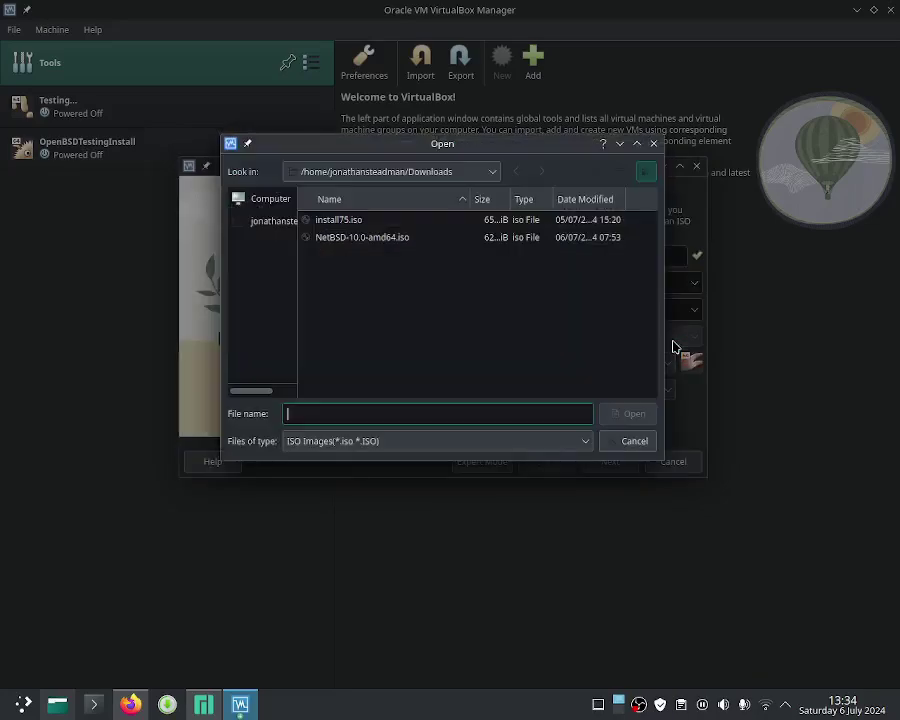
pyautogui.doubleClick(386, 247)
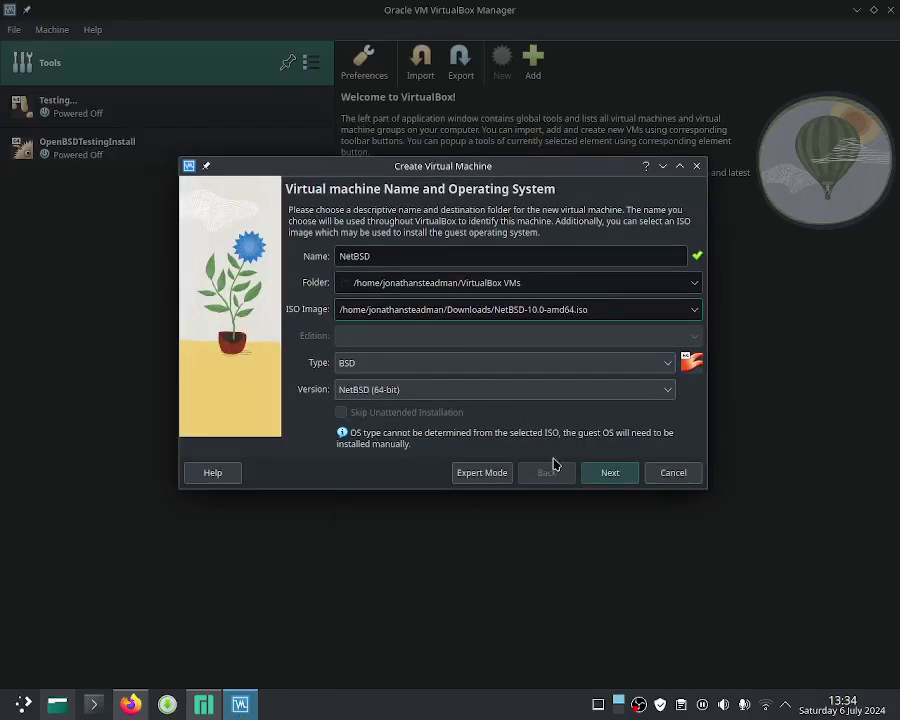
pyautogui.click(590, 475)
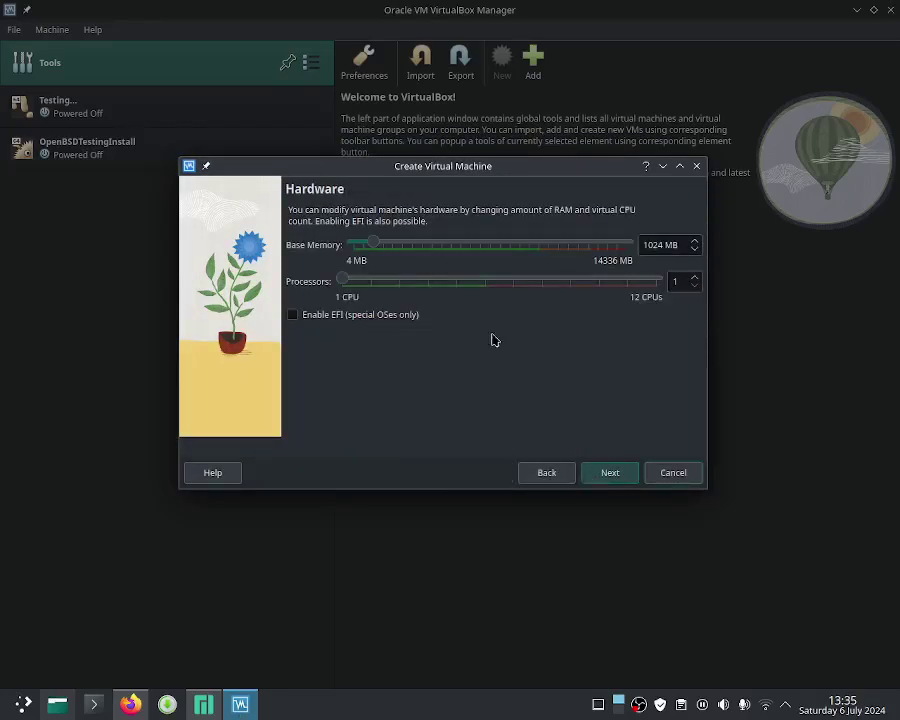
# Give the new virtual machine about 5914 MB of base memory and 4 processors.
pyautogui.moveTo(376, 249); pyautogui.dragTo(470, 249)
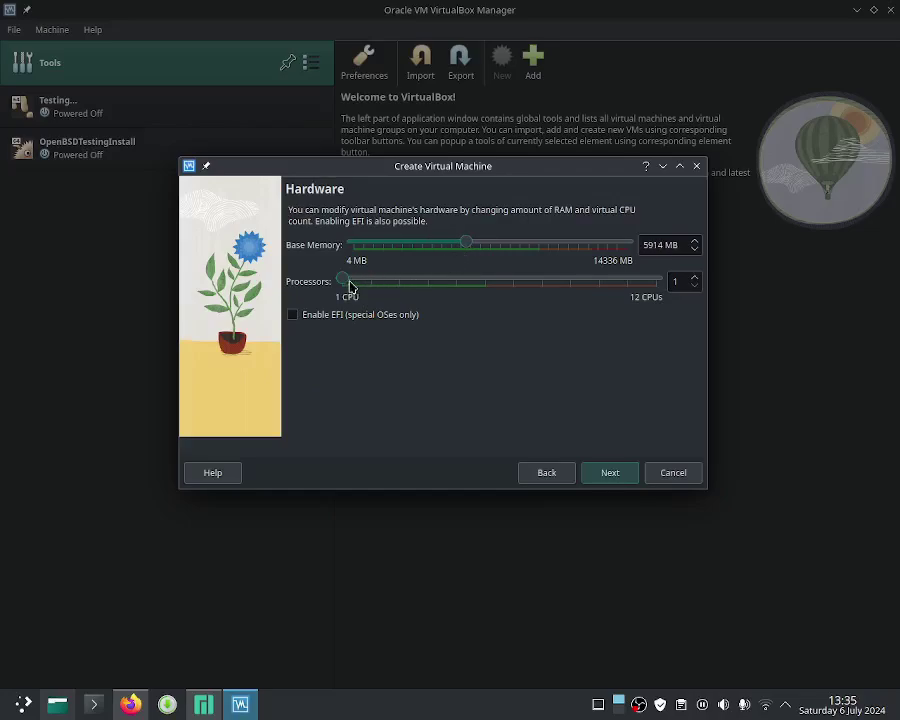
pyautogui.moveTo(349, 286); pyautogui.dragTo(432, 284)
pyautogui.click(610, 473)
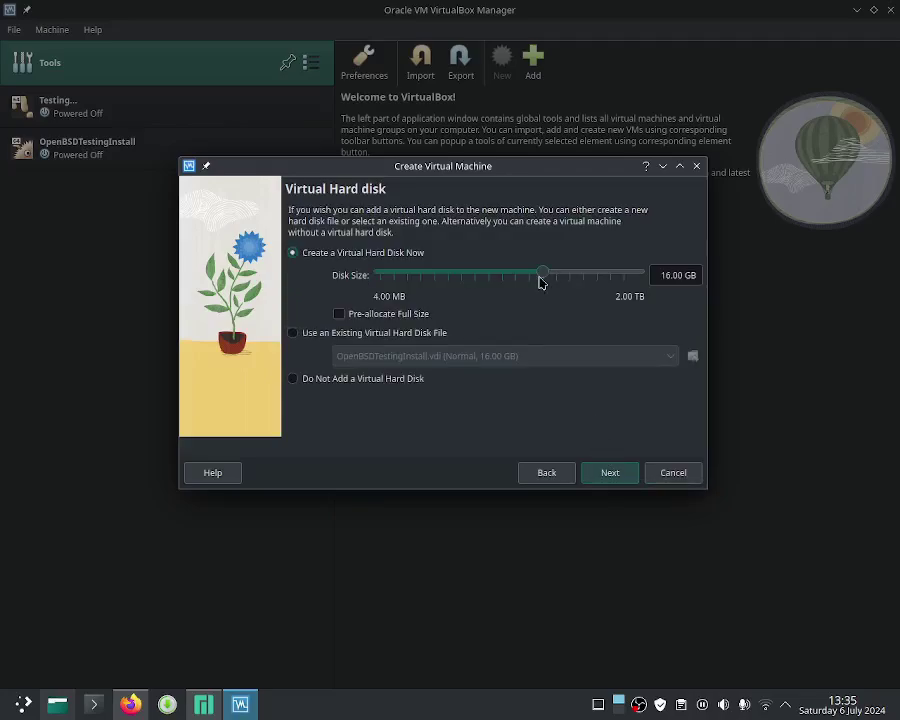
# Set the new virtual hard disk's size to about 30.8 GB and finish creating the virtual machine.
pyautogui.moveTo(540, 283); pyautogui.dragTo(552, 283)
pyautogui.click(615, 473)
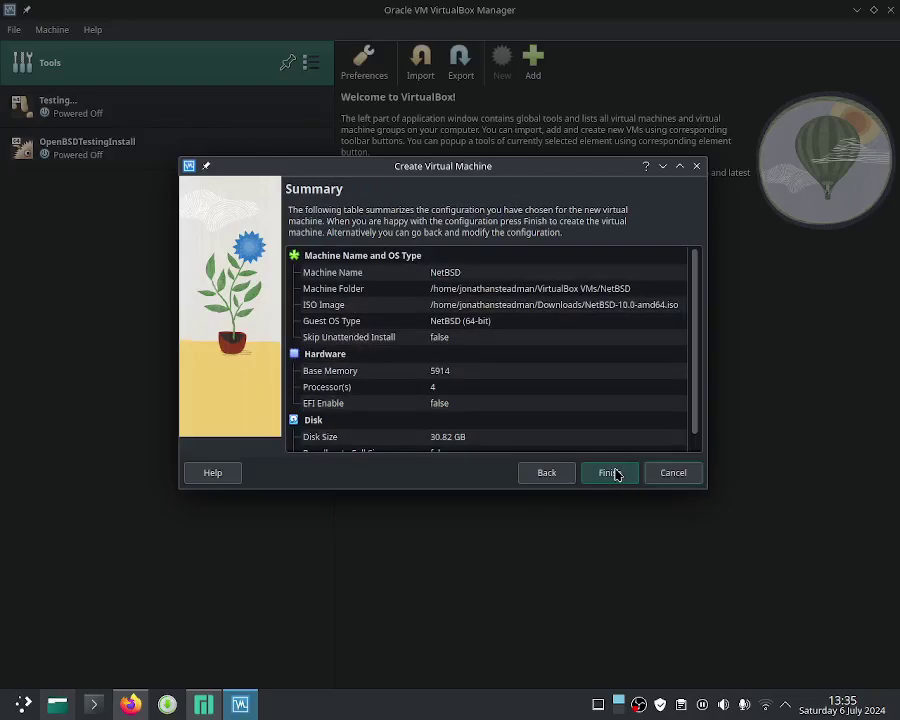
pyautogui.click(612, 473)
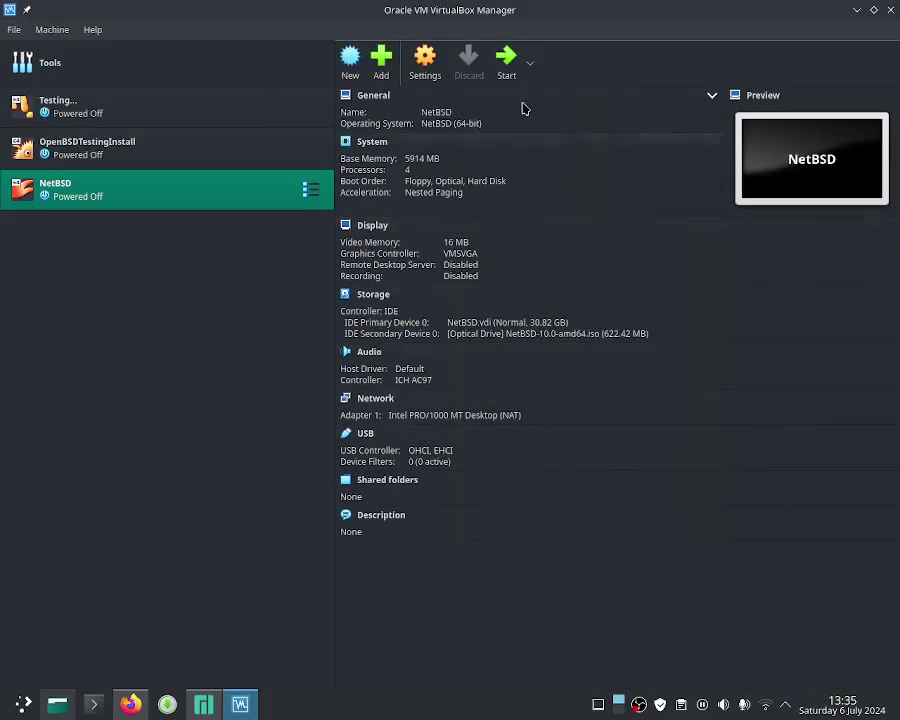
# Start the NetBSD virtual machine and maximize its window, declining the input capture.
pyautogui.press('Return')
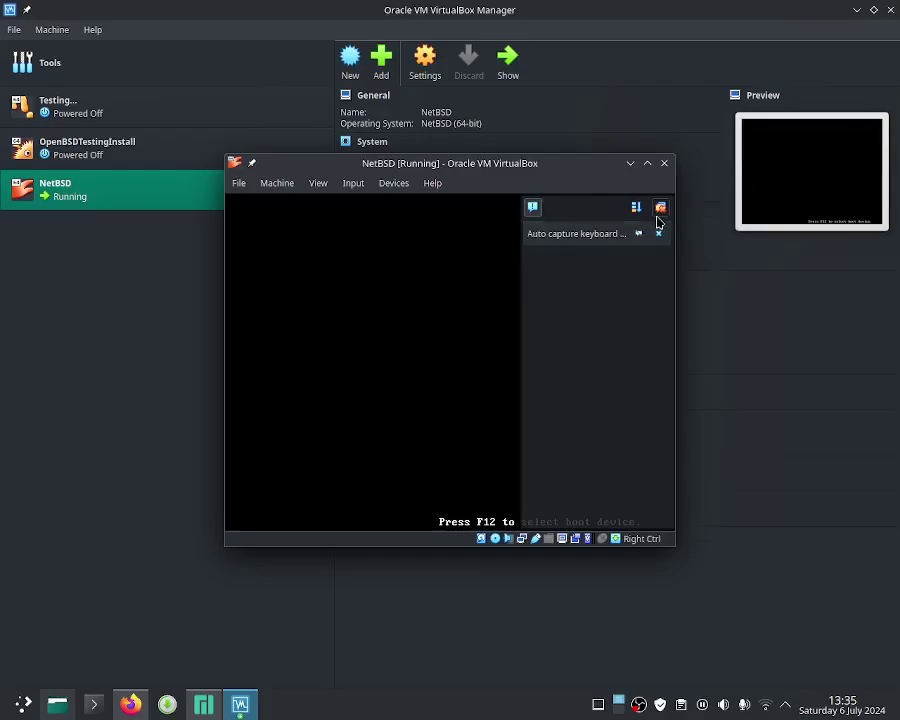
pyautogui.moveTo(524, 166); pyautogui.dragTo(546, 165)
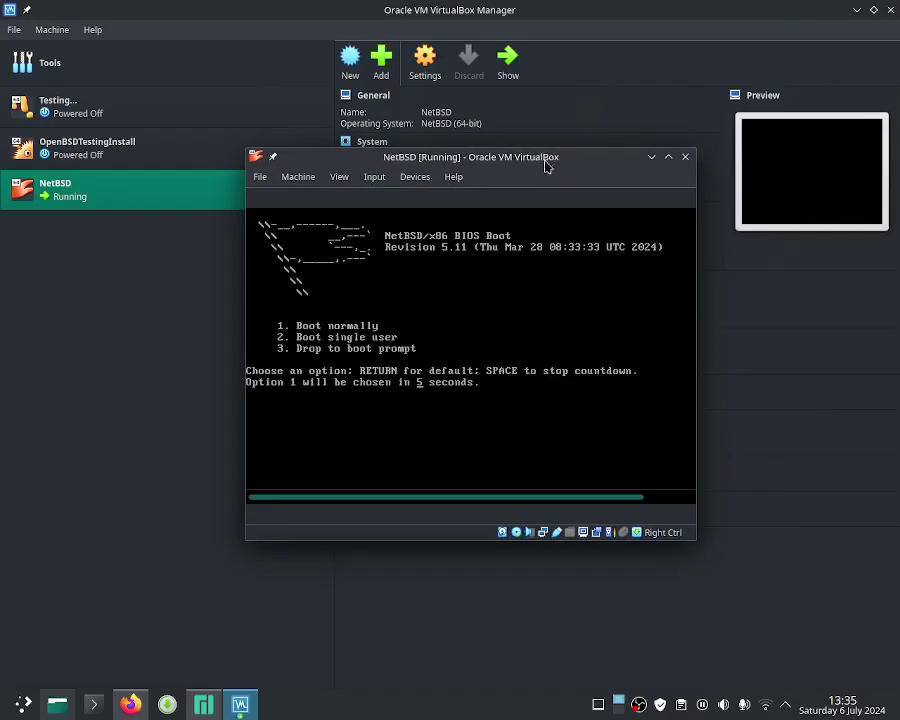
pyautogui.click(526, 309)
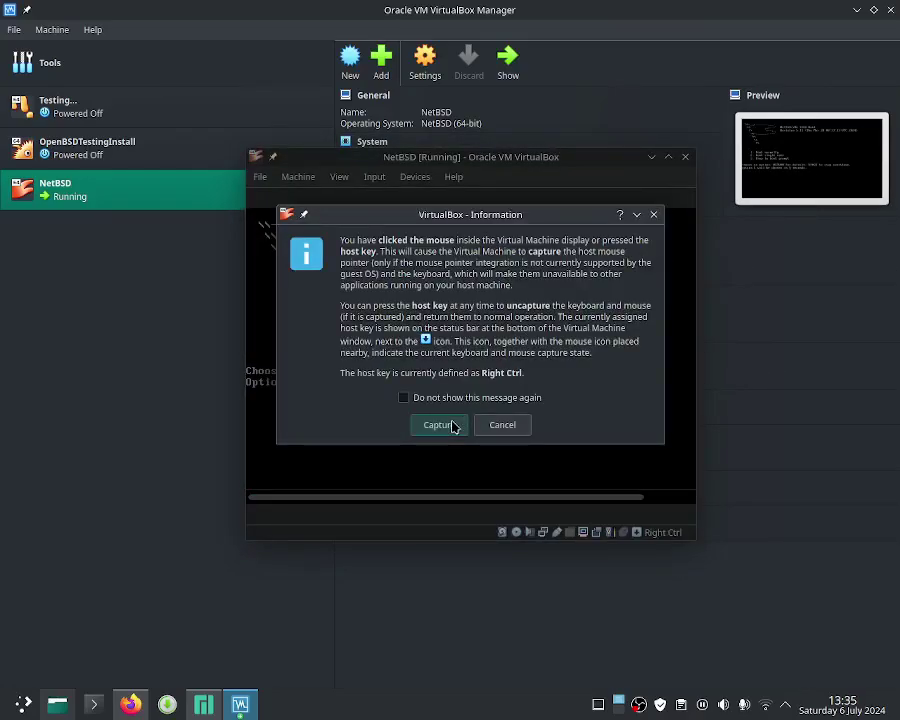
pyautogui.click(502, 424)
pyautogui.doubleClick(512, 154)
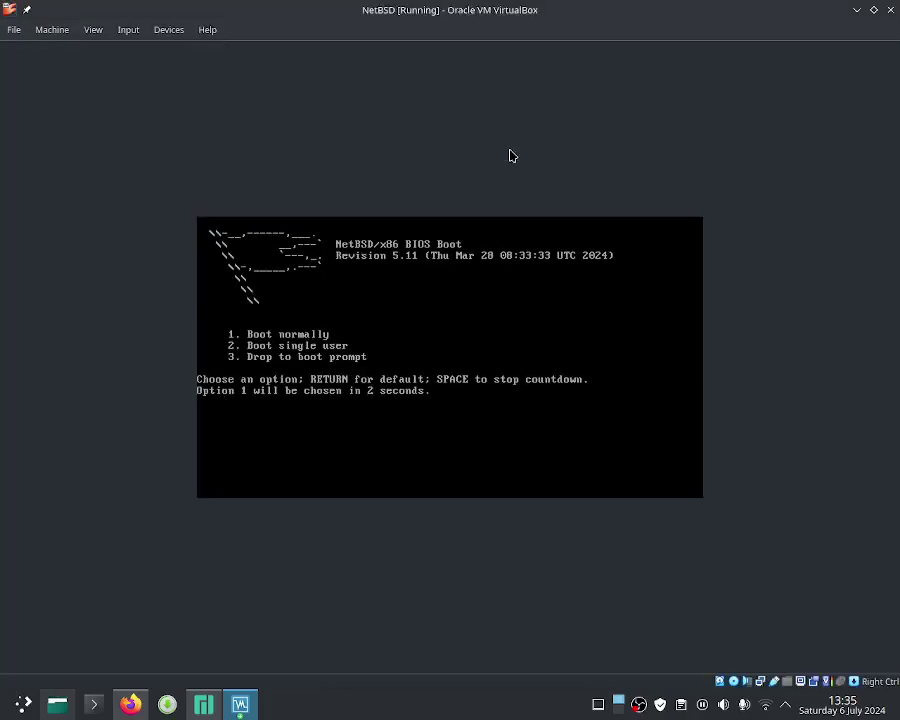
# Dismiss the mouse integration notification and let the virtual machine capture mouse and keyboard, suppressing the capture message in future.
pyautogui.click(464, 371)
pyautogui.click(478, 427)
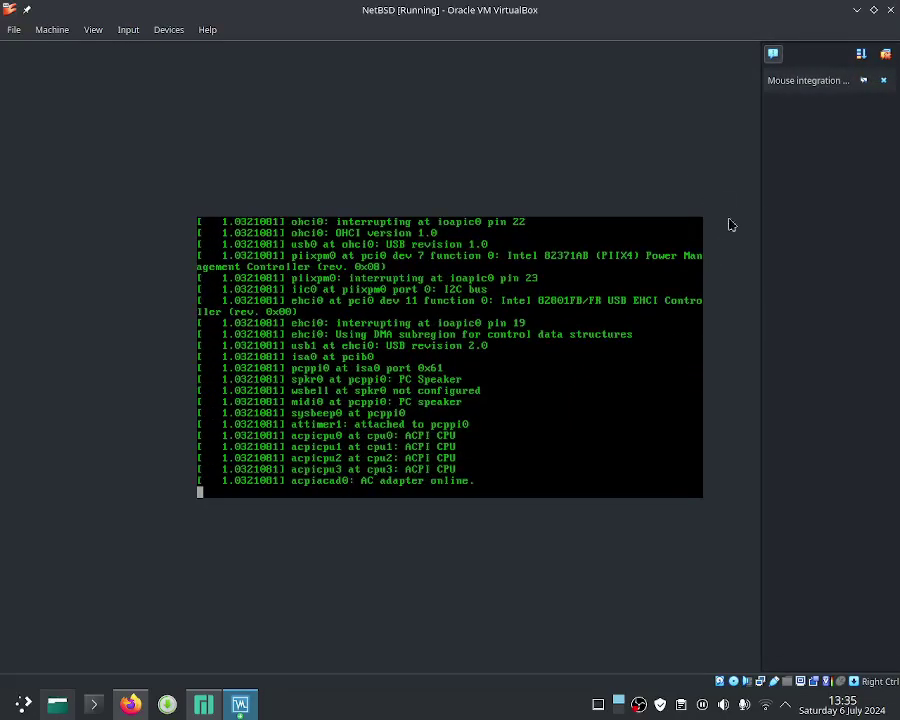
pyautogui.click(883, 80)
pyautogui.click(617, 268)
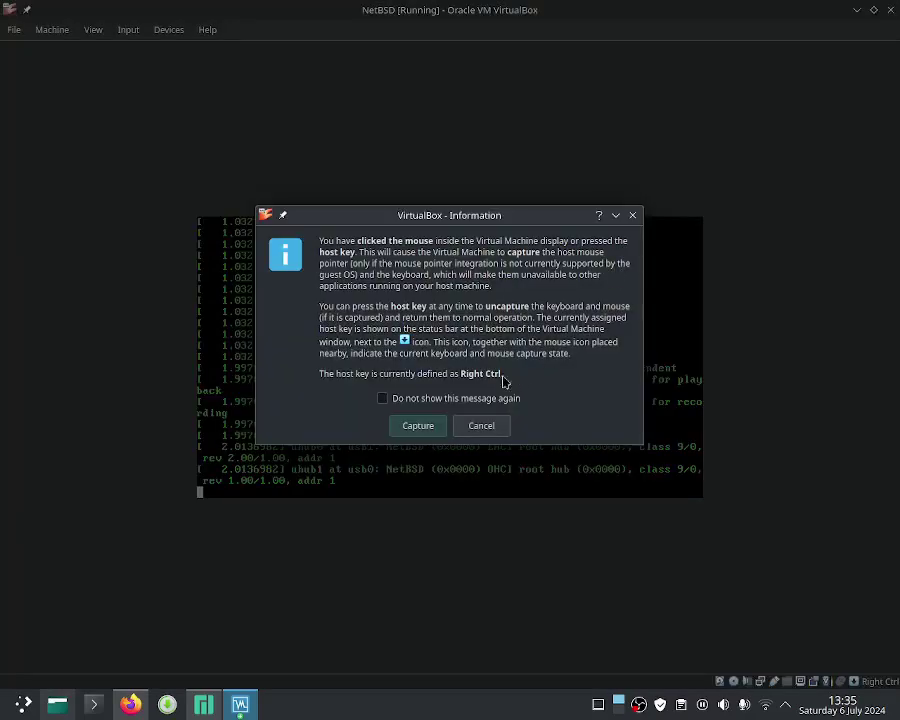
pyautogui.click(454, 400)
pyautogui.click(419, 430)
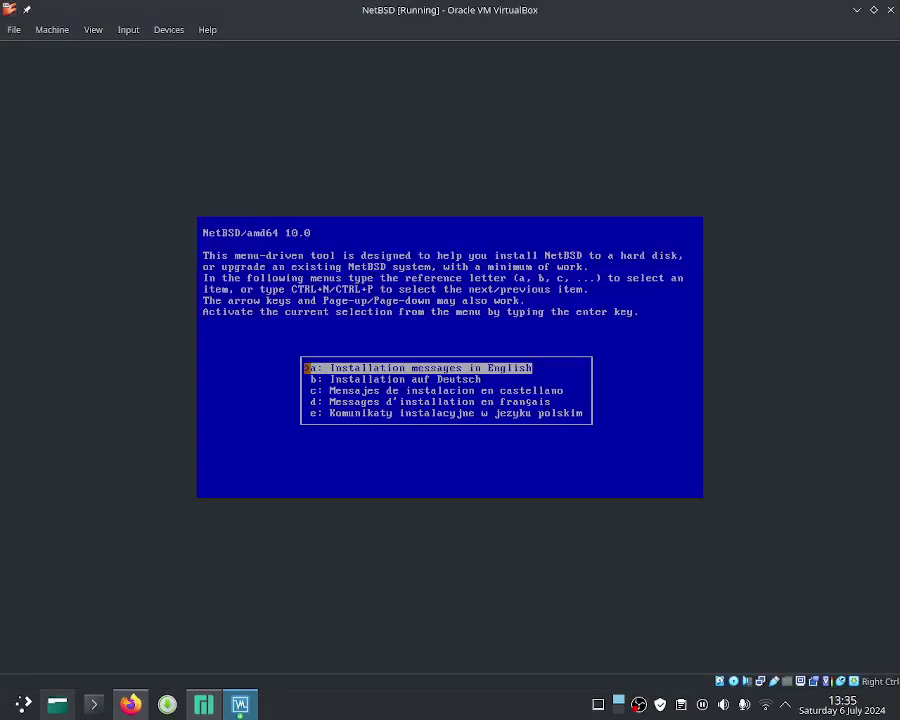
# Choose installation messages in English as the installer language.
pyautogui.press('Down')
pyautogui.press('Up')
pyautogui.press('Down')
pyautogui.press('Up')
pyautogui.press('Down')
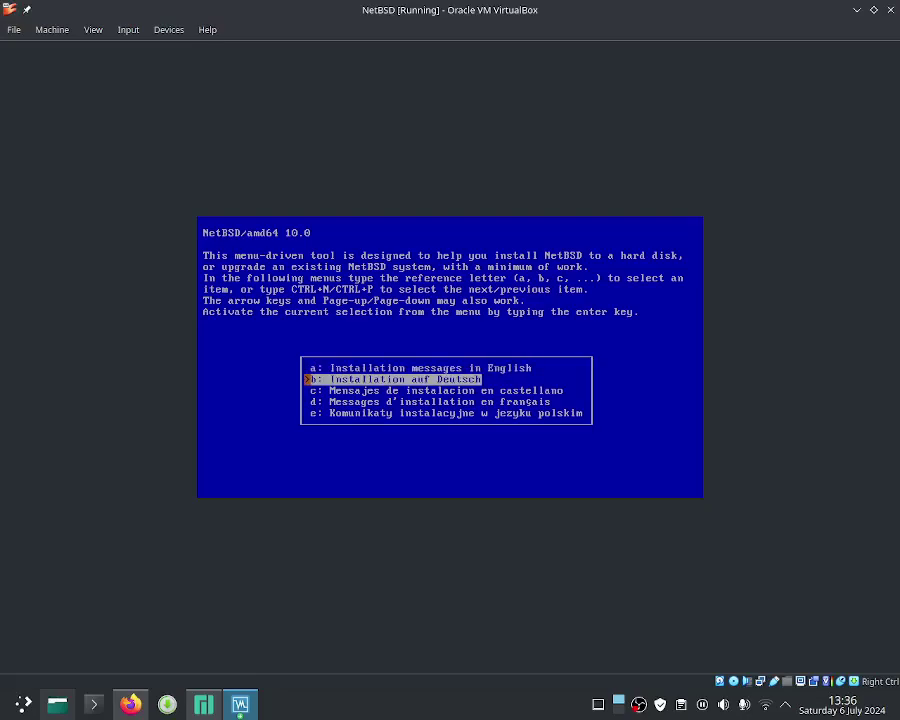
pyautogui.press('Up')
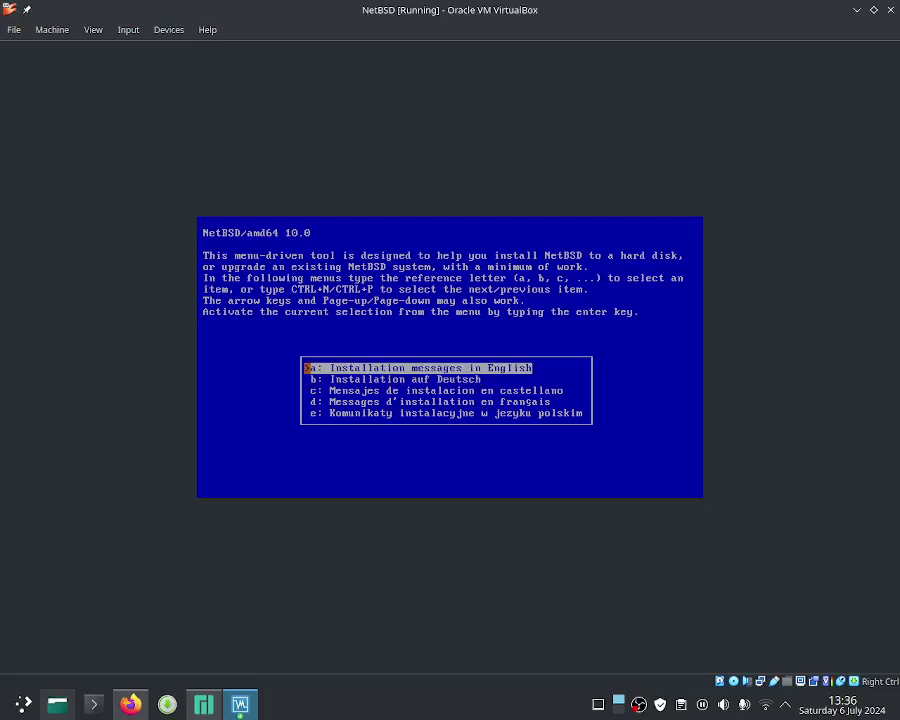
pyautogui.press('Return')
# Set the installer's keyboard type to UK-English.
pyautogui.press('Down')
pyautogui.press('Up')
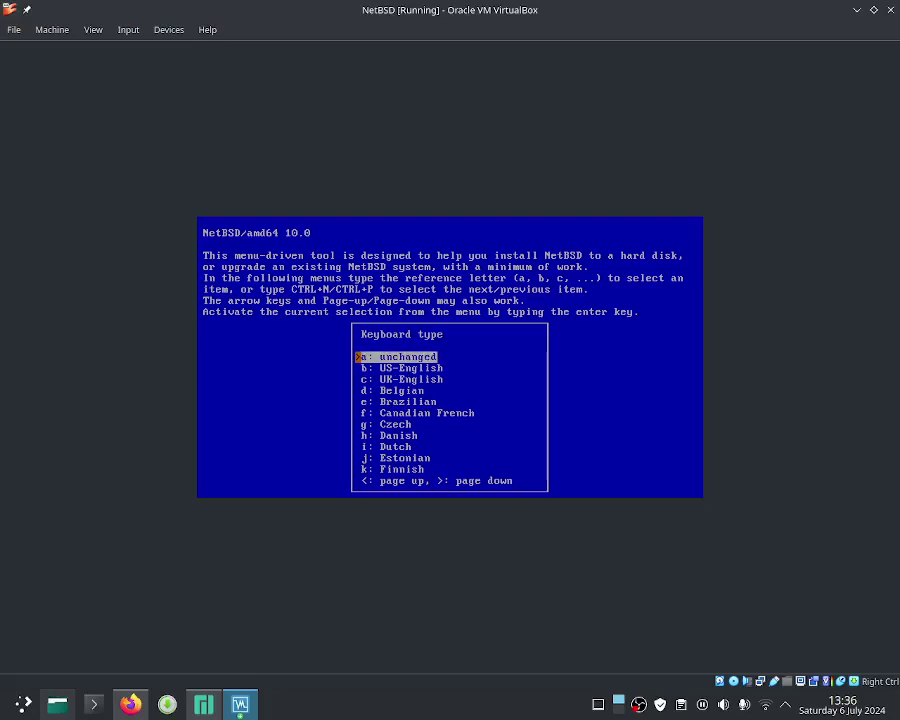
pyautogui.press('Down')
pyautogui.press('Up')
pyautogui.press('Down')
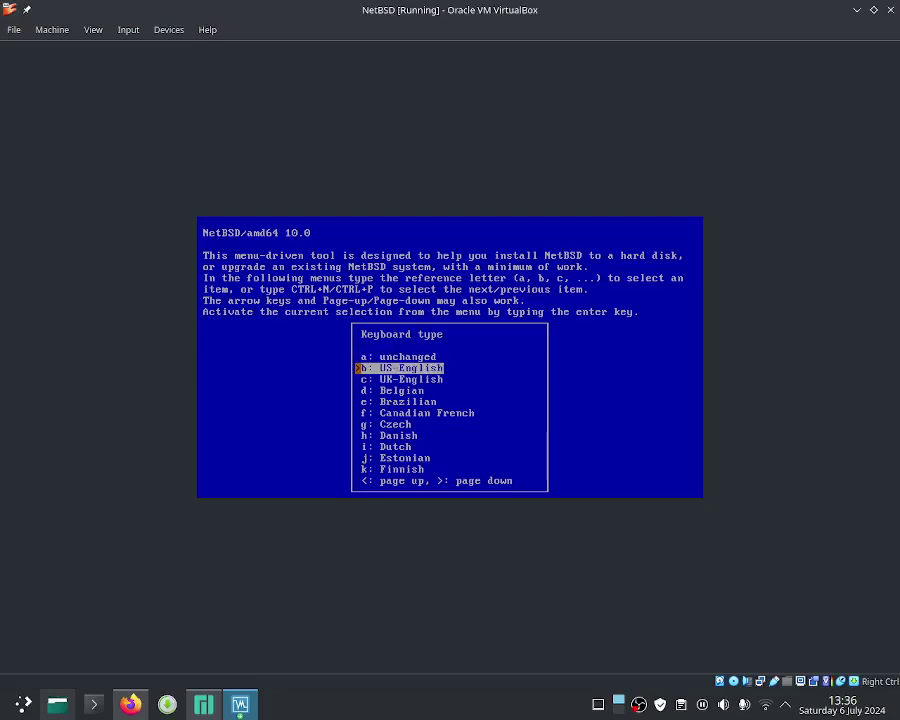
pyautogui.press('Down')
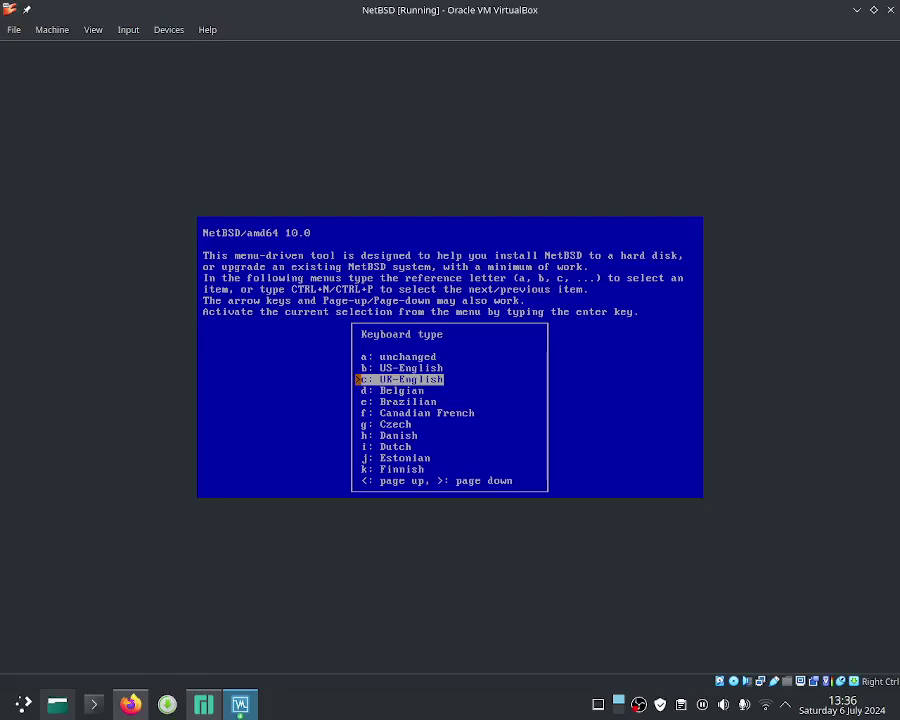
pyautogui.press('Return')
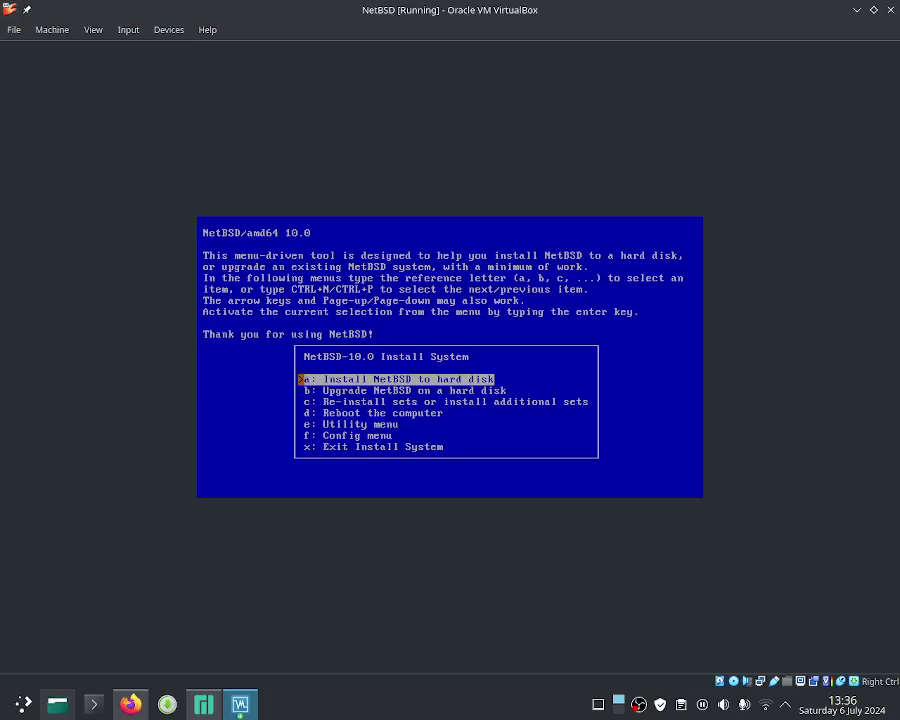
# Start the installation of NetBSD to hard disk, agree to continue, and choose wd0 as the target disk.
pyautogui.press('Return')
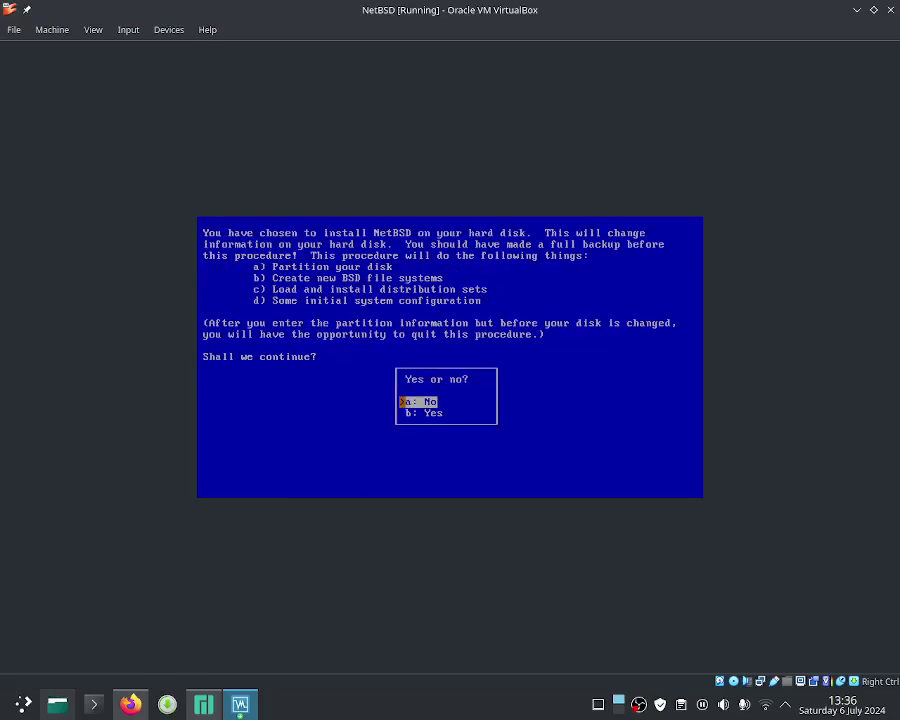
pyautogui.press('Down')
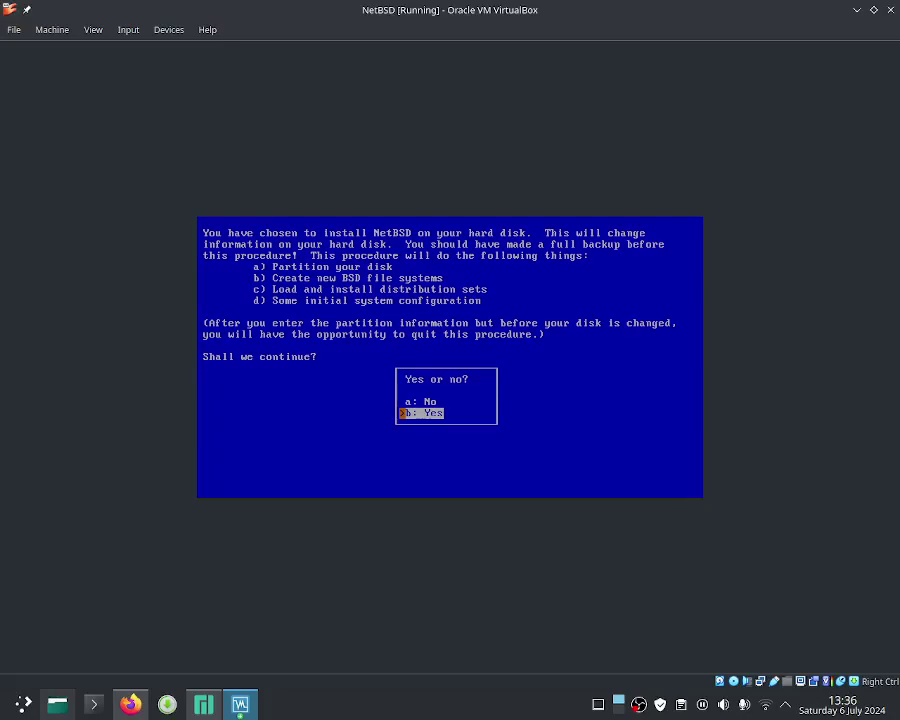
pyautogui.press('Return')
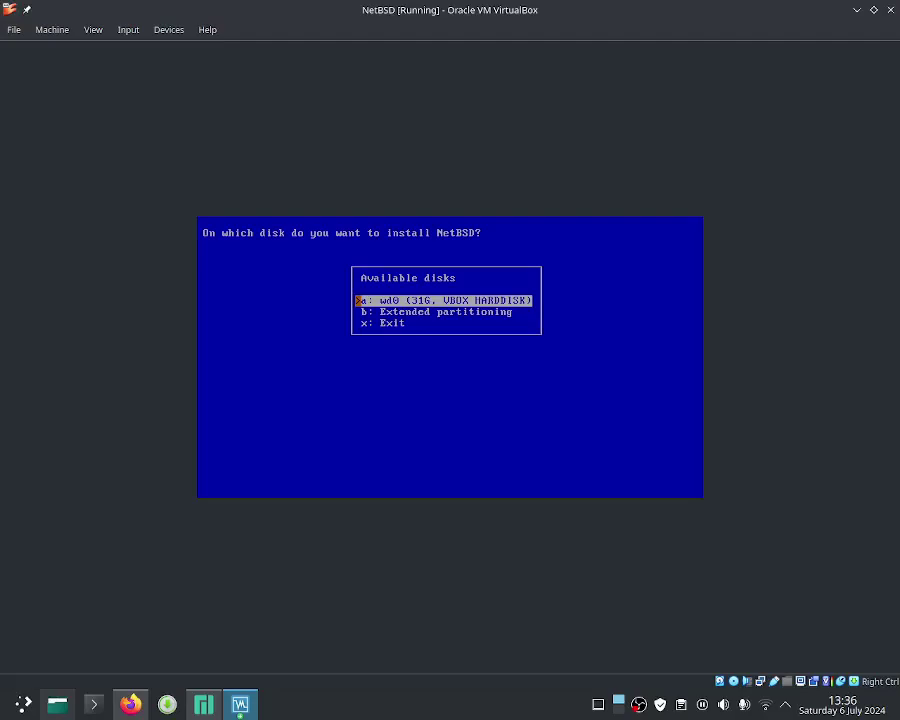
pyautogui.press('Down')
pyautogui.press('Up')
pyautogui.press('Return')
# Choose the Master Boot Record (MBR) partitioning scheme and accept the detected disk geometry as correct.
pyautogui.press('Down')
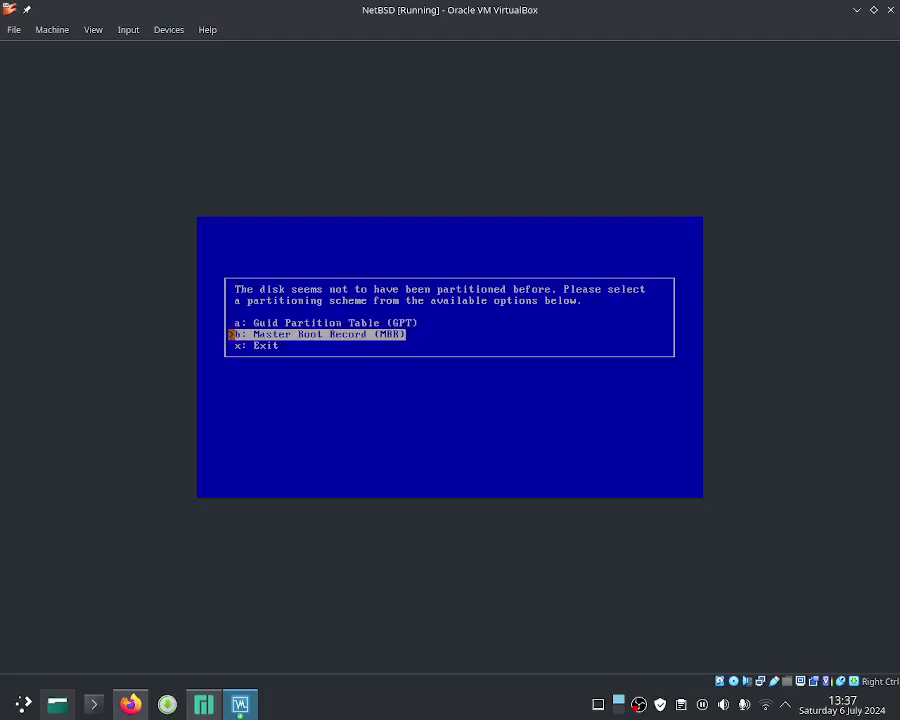
pyautogui.press('Up')
pyautogui.press('Down')
pyautogui.press('Return')
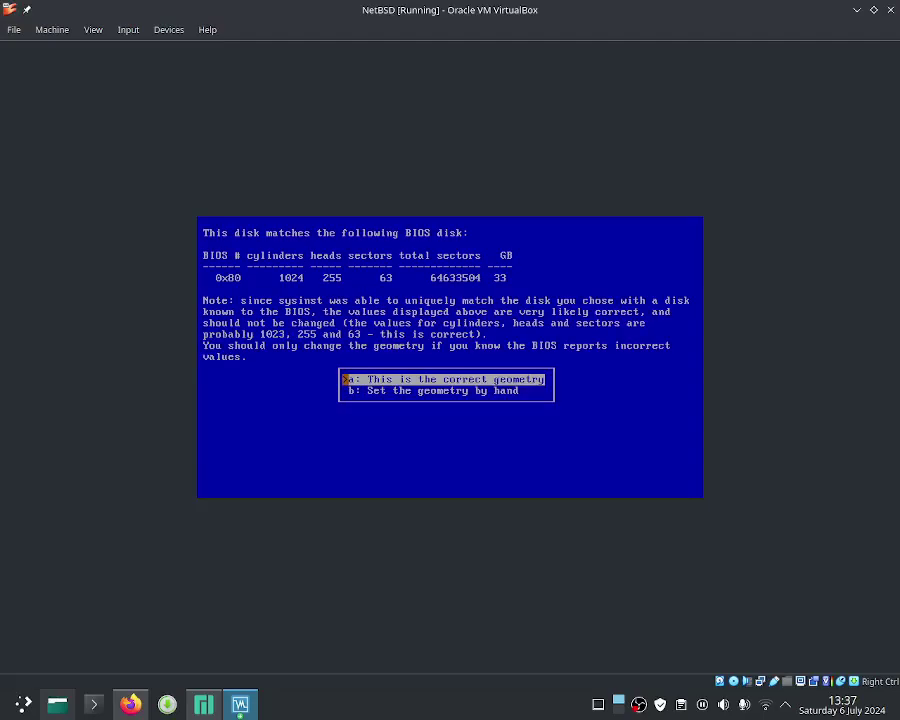
pyautogui.press('Return')
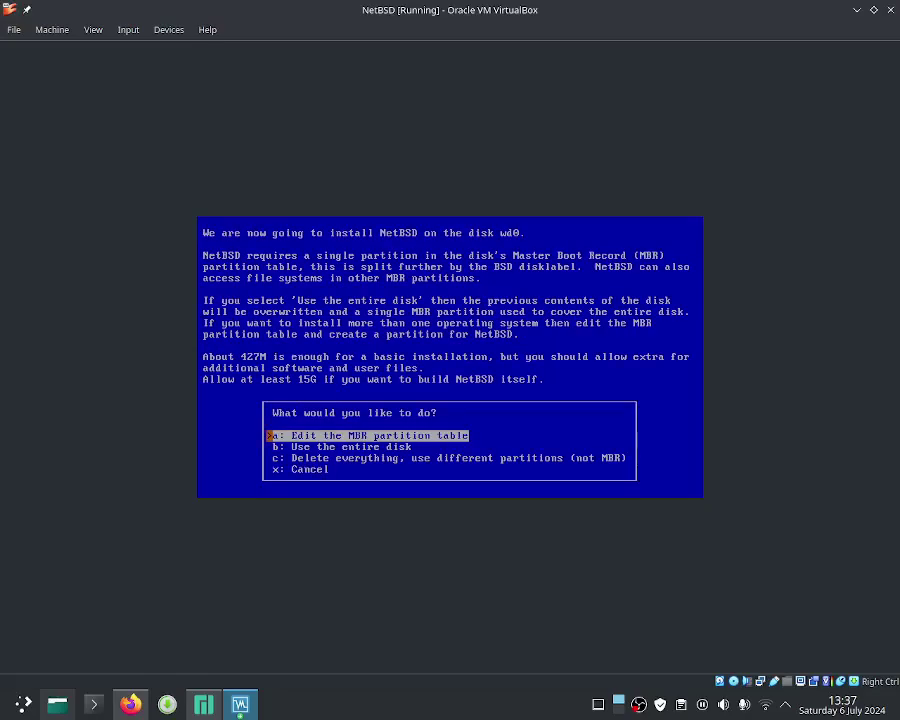
# Use the entire disk with default partition sizes and agree to write the changes to wd0.
pyautogui.press('Down')
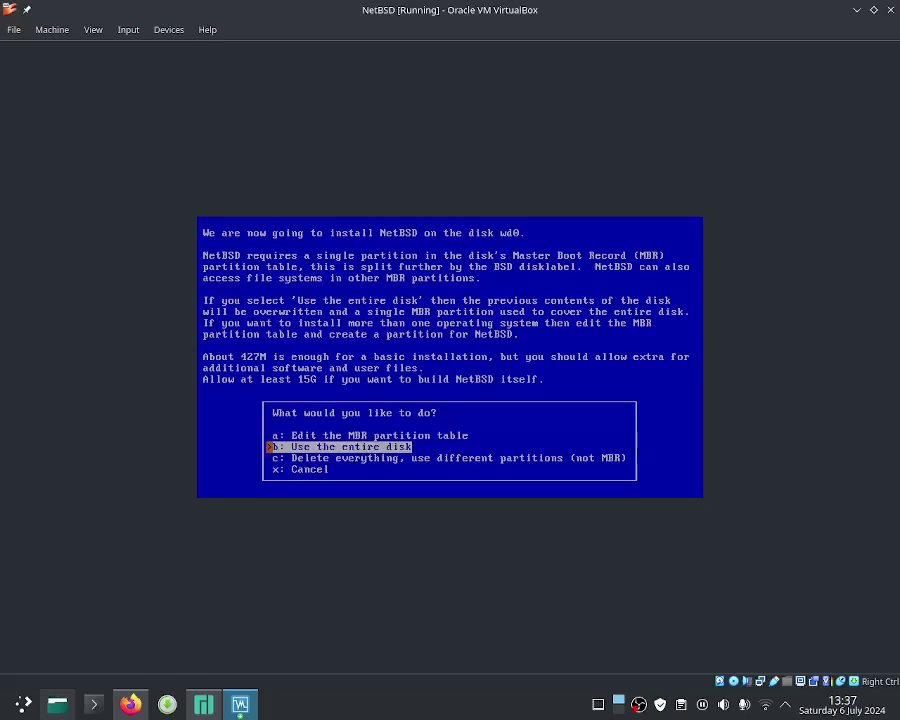
pyautogui.press('Return')
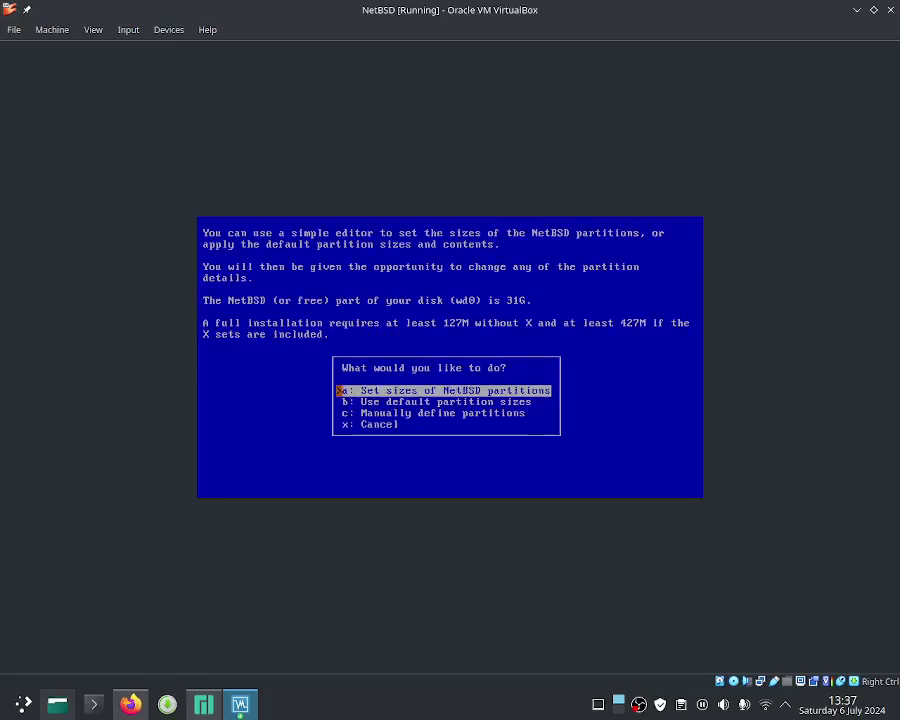
pyautogui.press('Down')
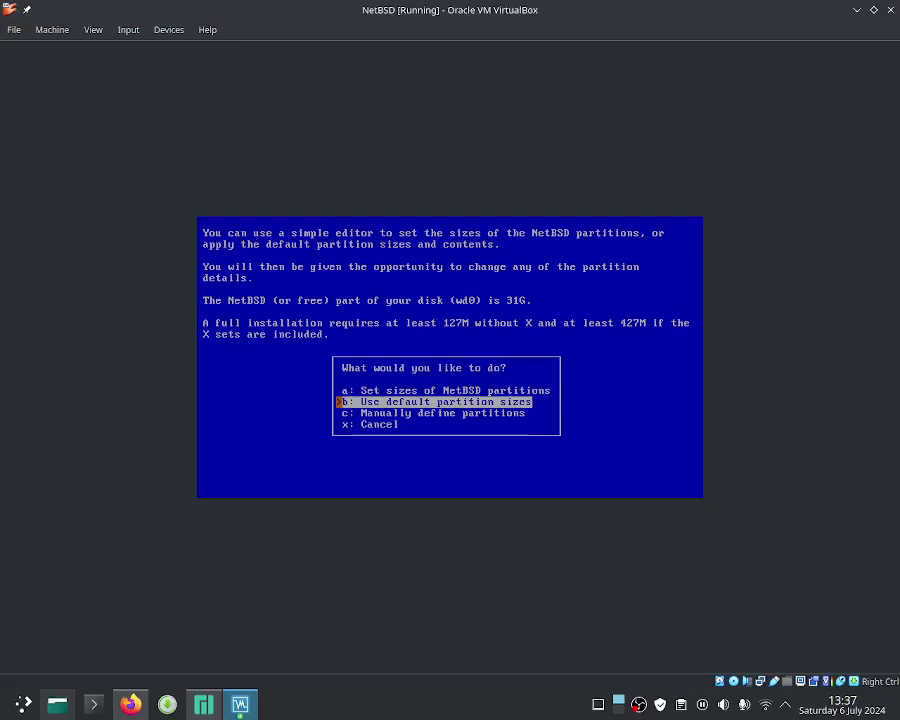
pyautogui.press('Return')
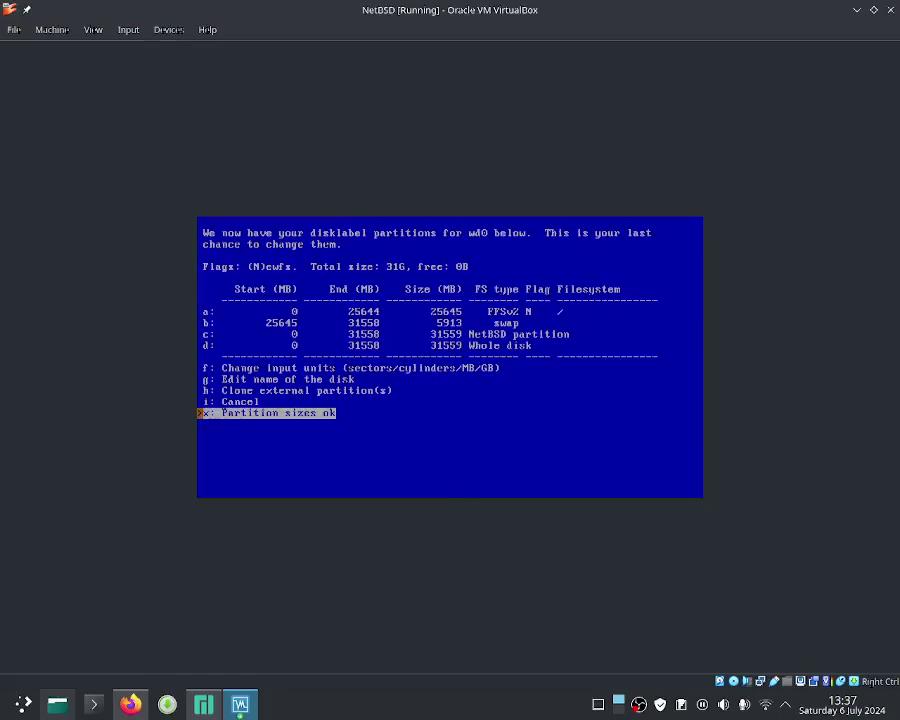
pyautogui.press('Return')
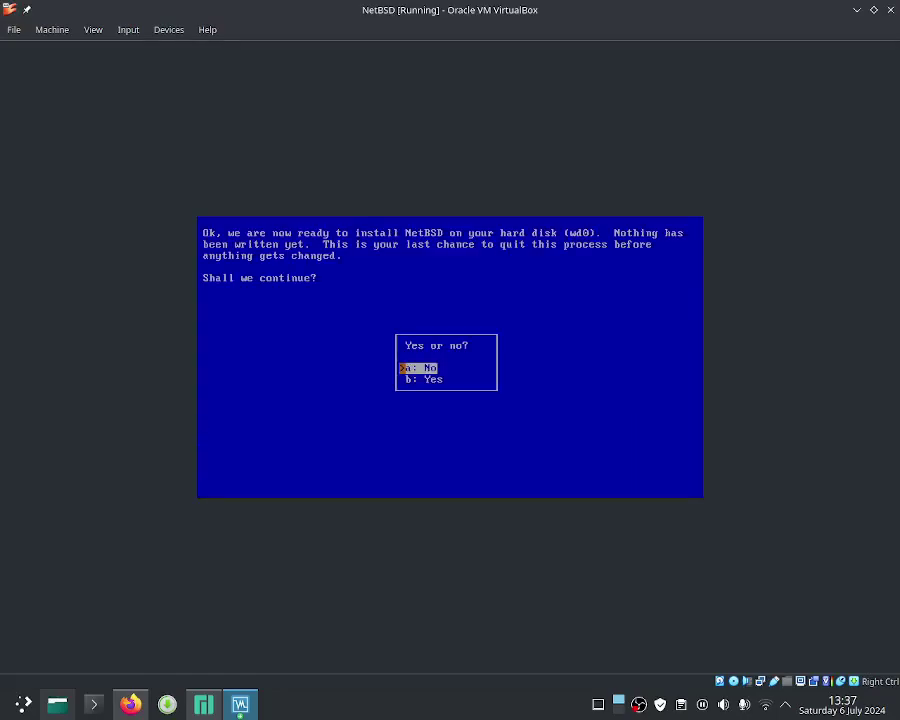
pyautogui.press('Down')
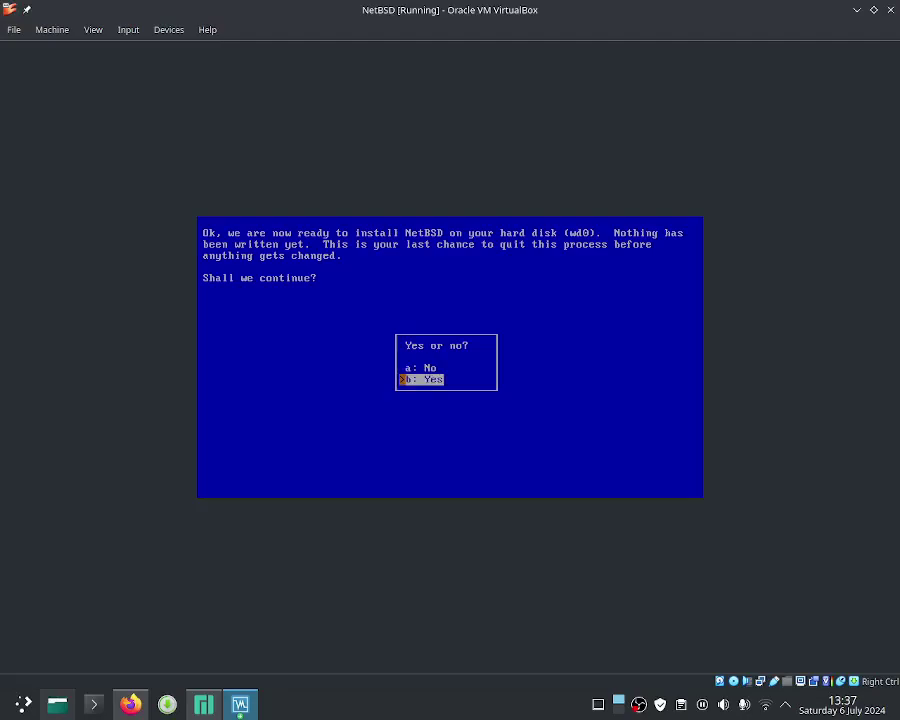
pyautogui.press('Return')
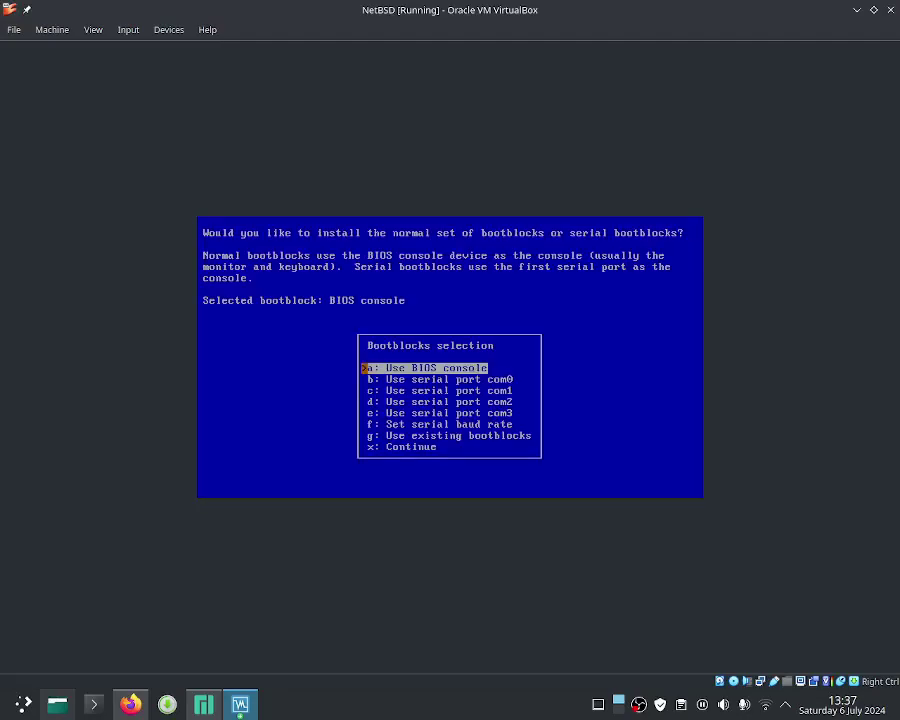
# Select the normal bootblocks that use the BIOS console.
pyautogui.press('Down')
pyautogui.press('Up')
pyautogui.press('Return')
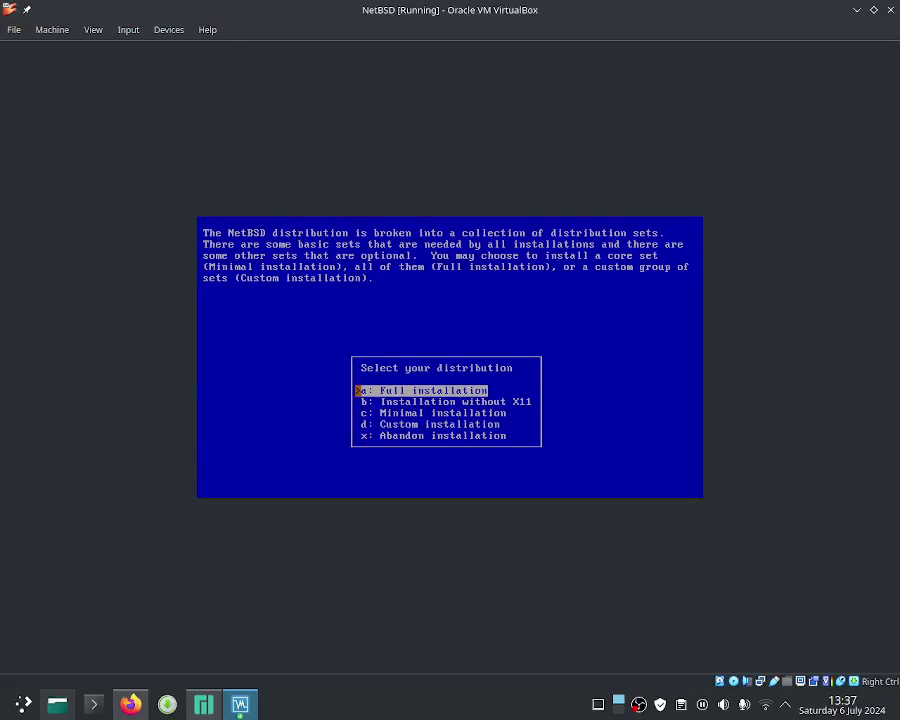
# Select the full installation and install the sets from the CD-ROM / DVD / install image media.
pyautogui.press('Return')
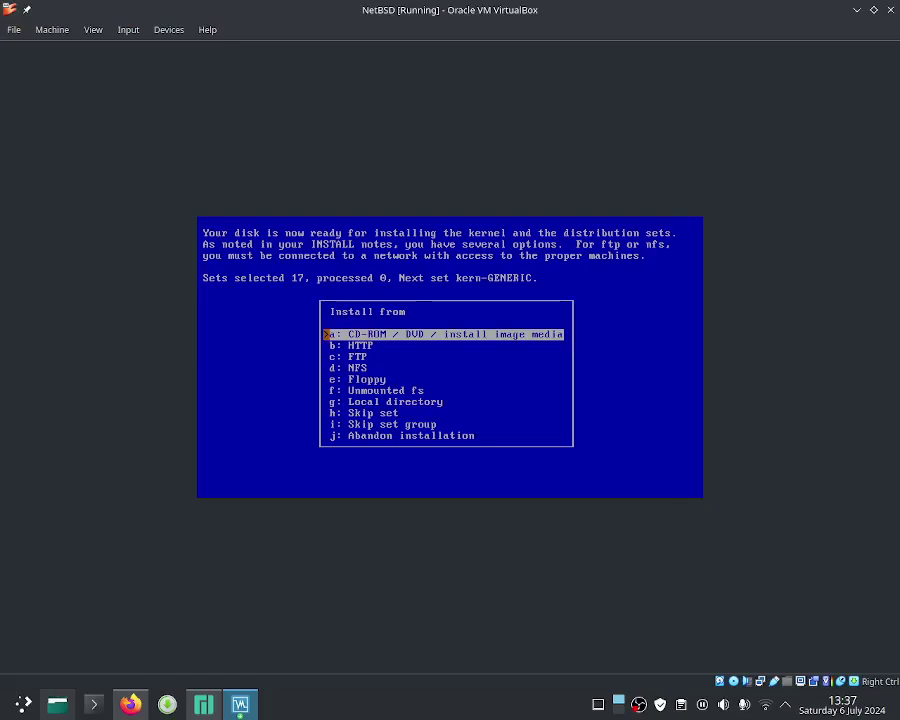
pyautogui.press('Return')
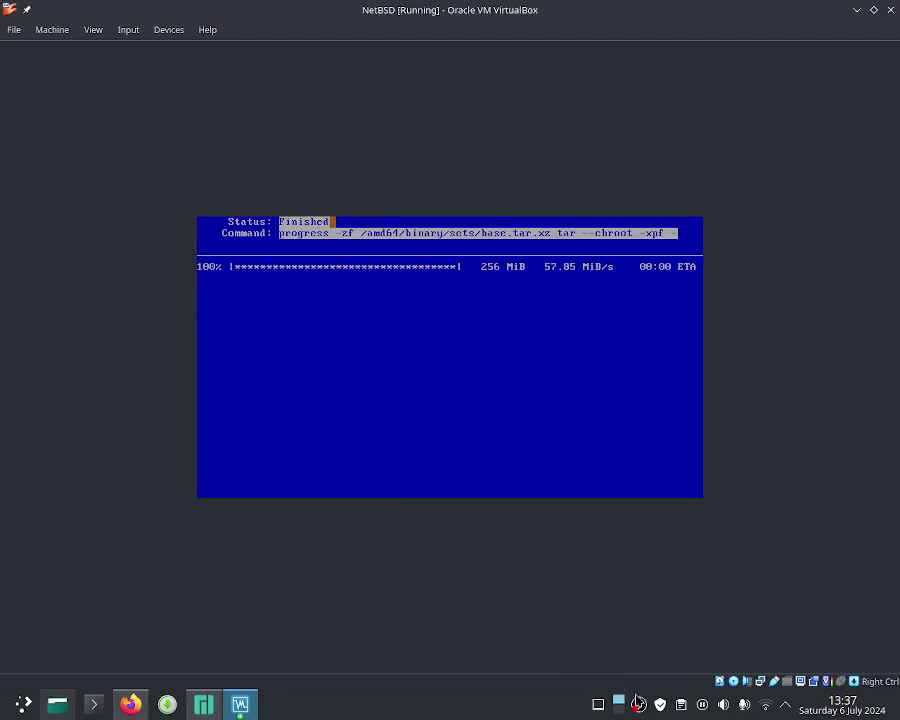
pyautogui.rightClick(638, 704)
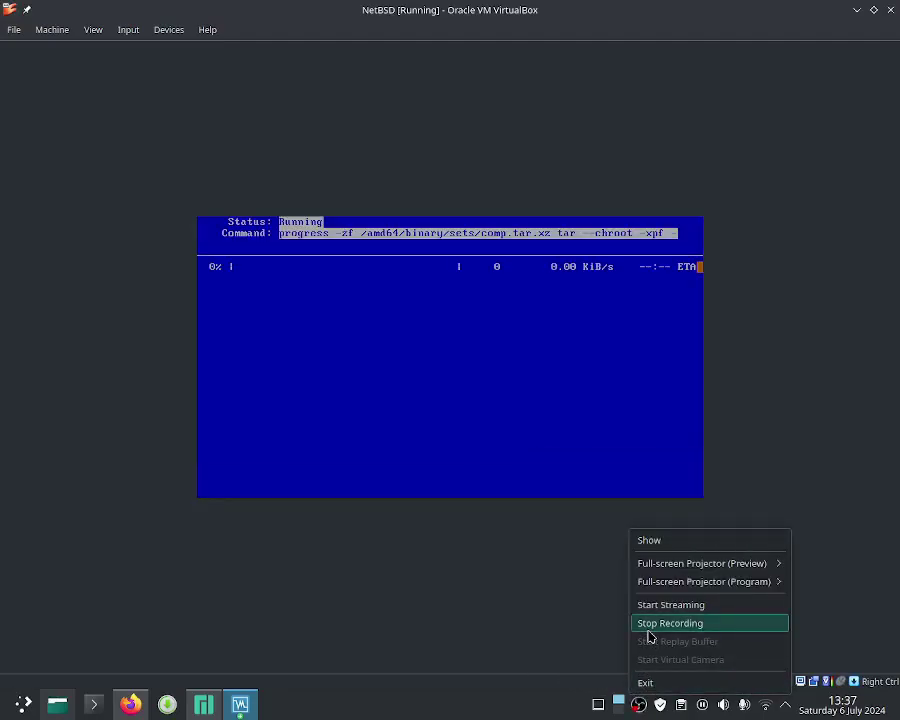
pyautogui.click(648, 626)
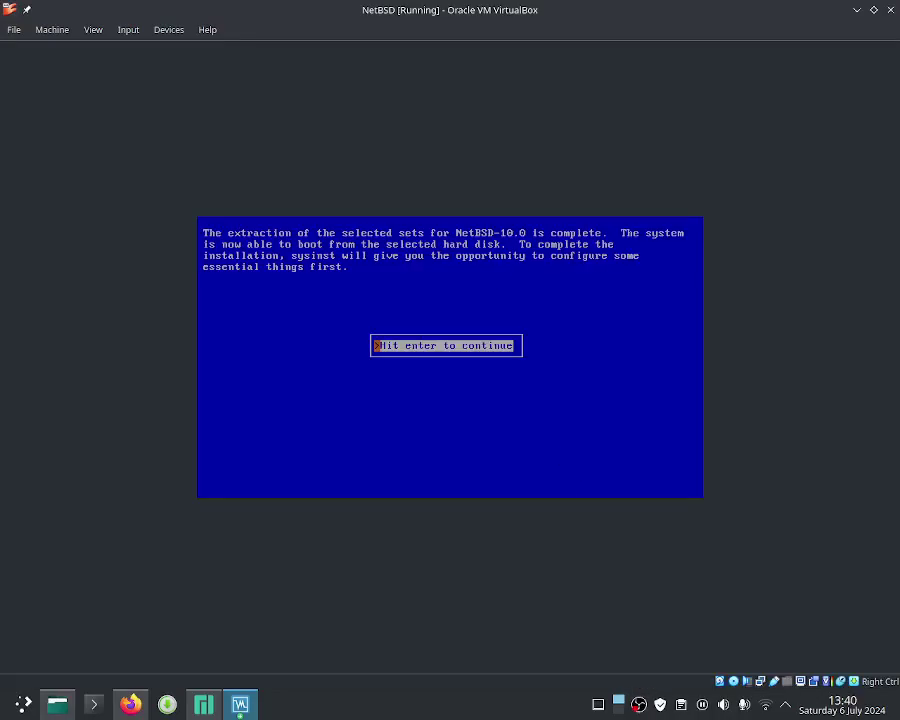
# Continue past the set extraction, then enter and retype the new root password.
pyautogui.press('Return')
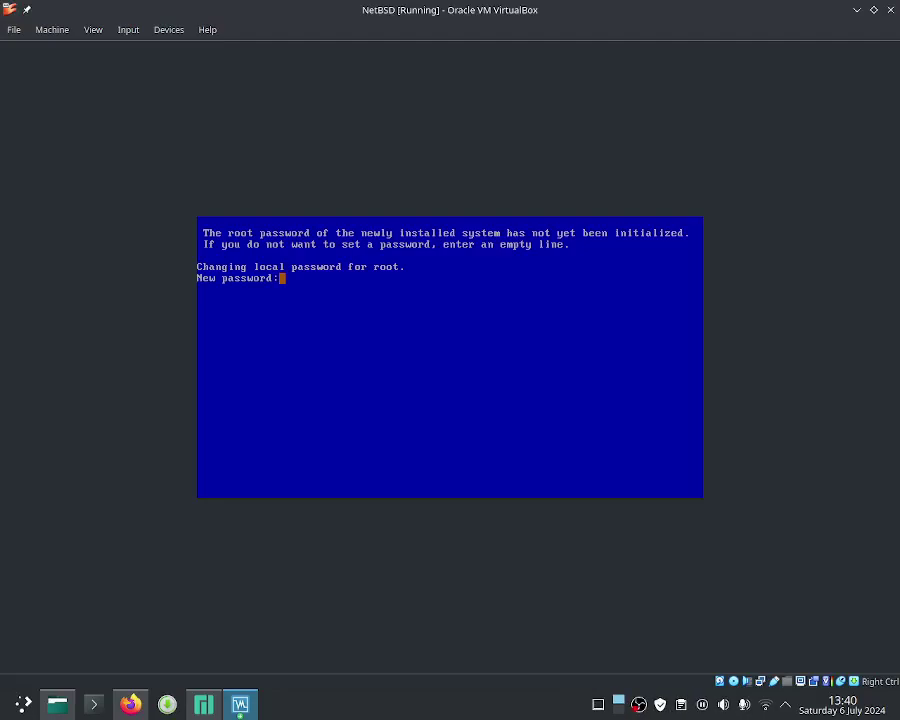
pyautogui.press('Return')
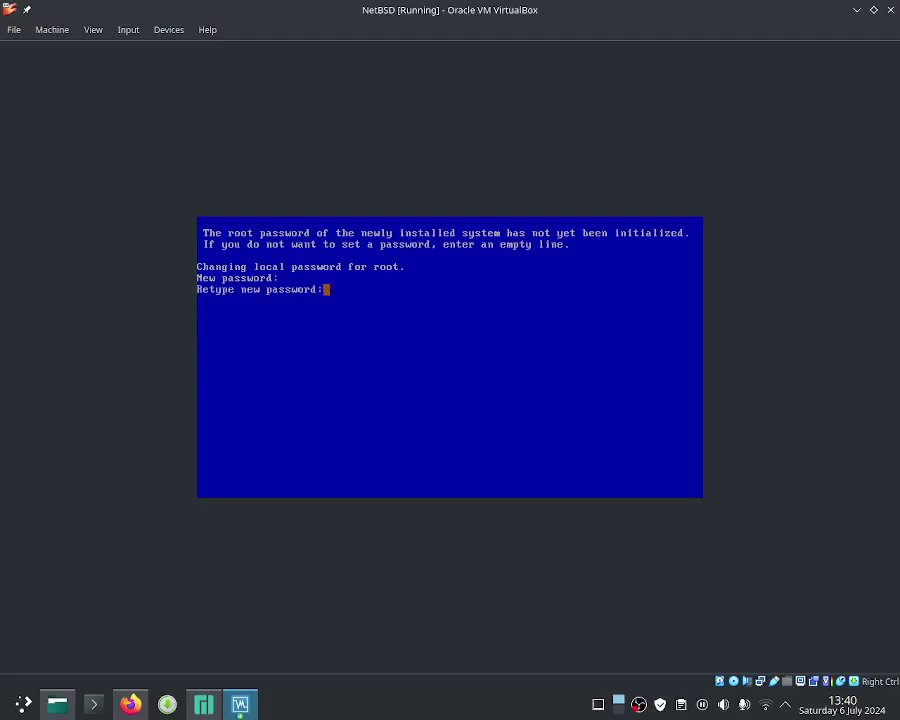
pyautogui.press('Return')
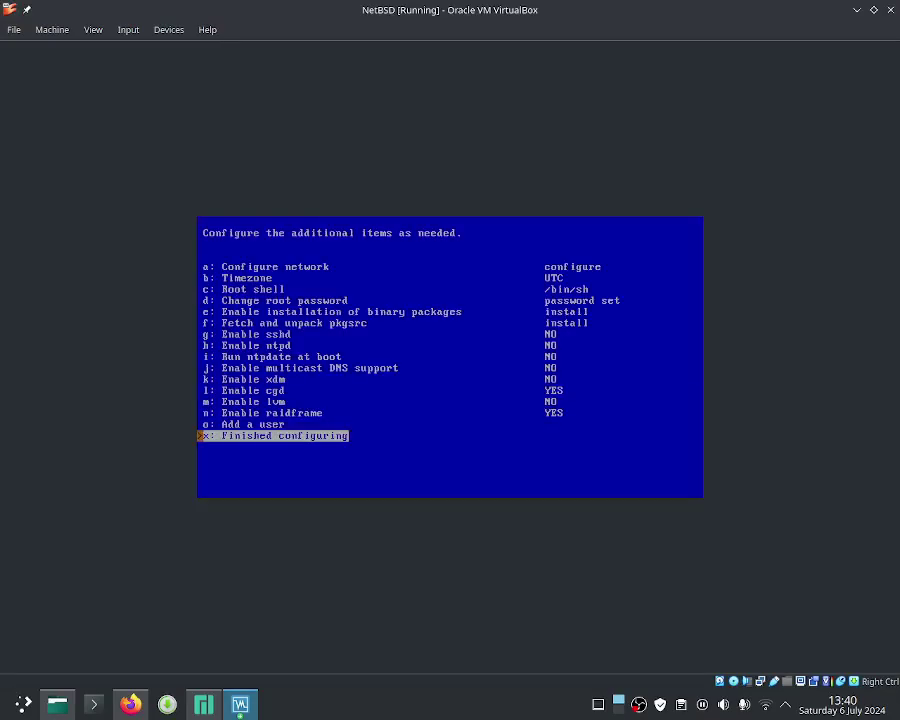
# Examine the additional configuration items, from network, timezone and root shell through package options and services to raidframe.
pyautogui.press('Up')
pyautogui.press('Up')
pyautogui.press('Up')
pyautogui.press('Up')
pyautogui.press('Up')
pyautogui.press('Up')
pyautogui.press('Up')
pyautogui.press('Up')
pyautogui.press('Up')
pyautogui.press('Up')
pyautogui.press('Up')
pyautogui.press('Up')
pyautogui.press('Up')
pyautogui.press('Up')
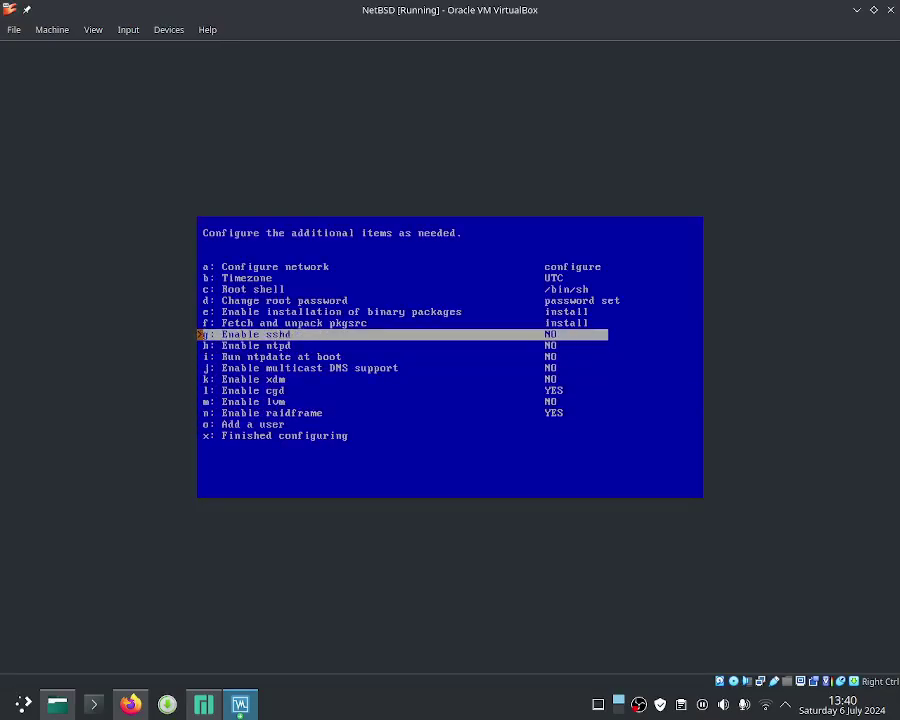
pyautogui.press('Up')
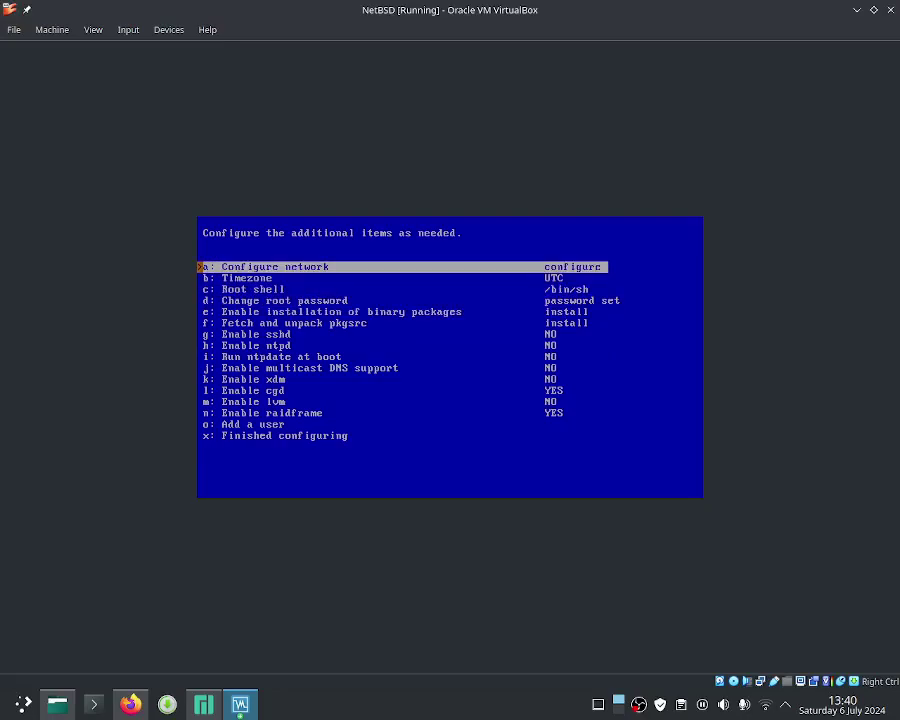
pyautogui.press('Down')
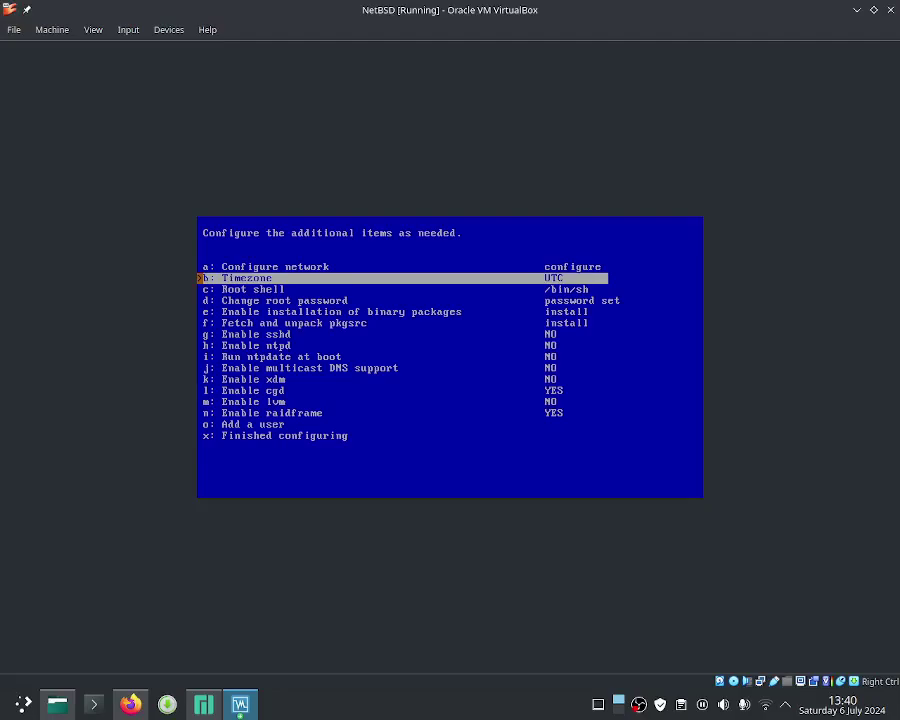
pyautogui.press('Down')
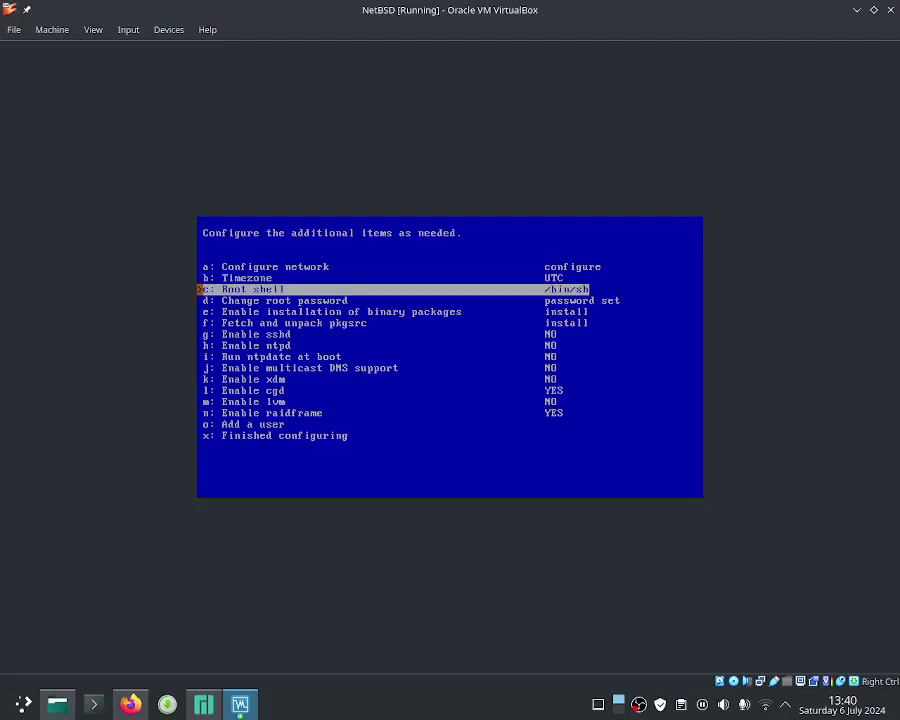
pyautogui.press('Down')
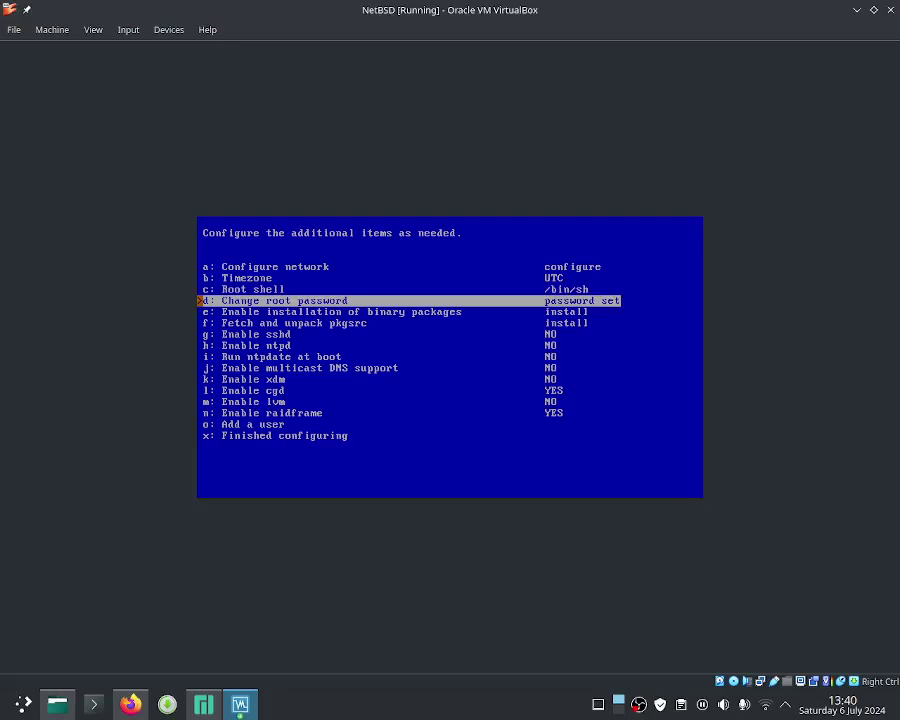
pyautogui.press('Down')
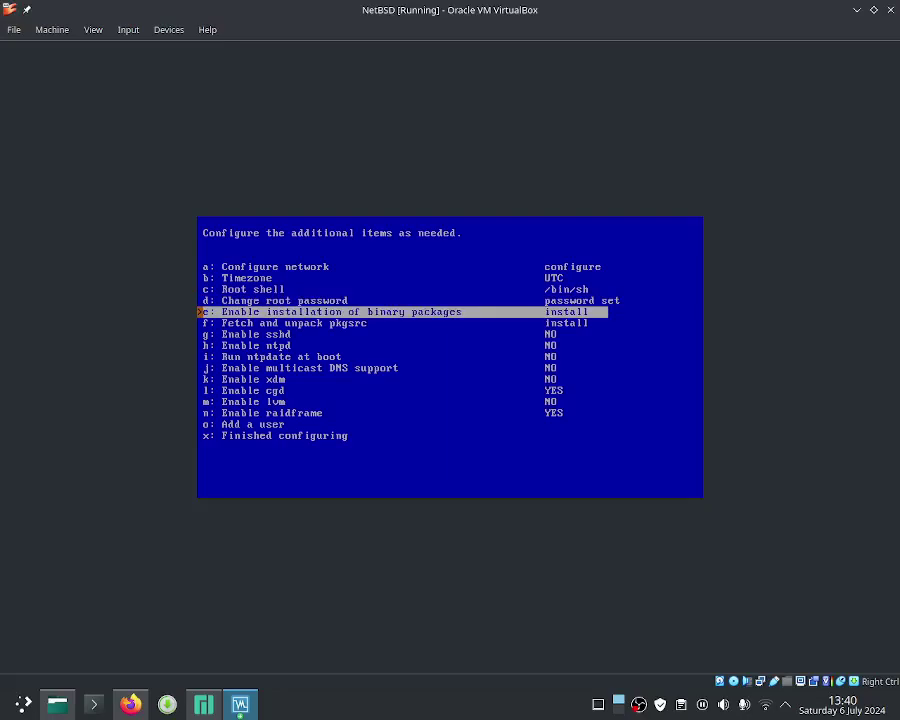
pyautogui.press('Down')
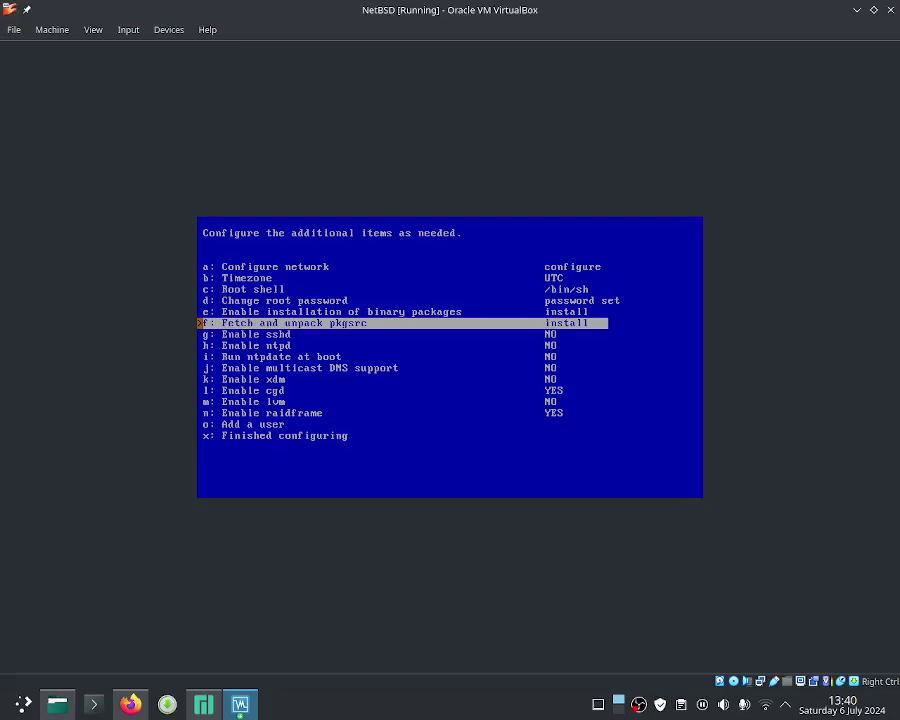
pyautogui.press('Down')
pyautogui.press('Down')
pyautogui.press('Down')
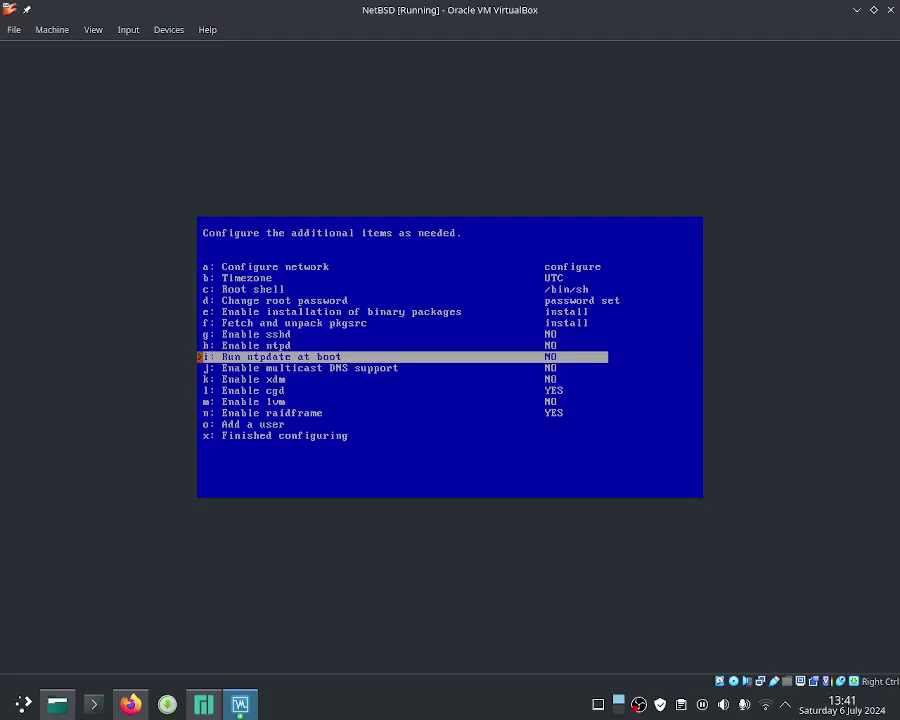
pyautogui.press('Down')
pyautogui.press('Down')
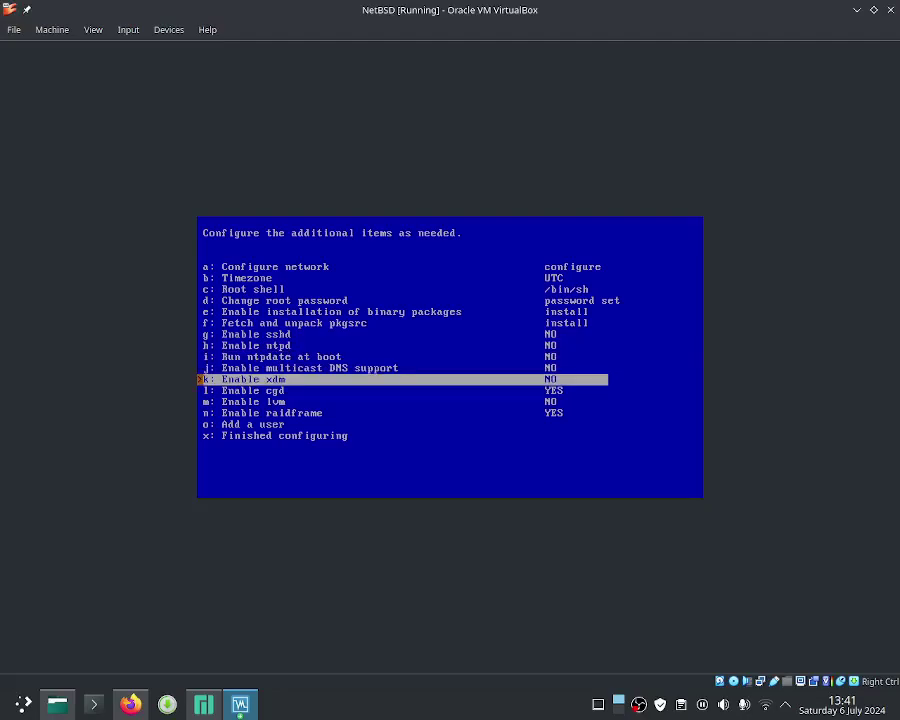
pyautogui.press('Down')
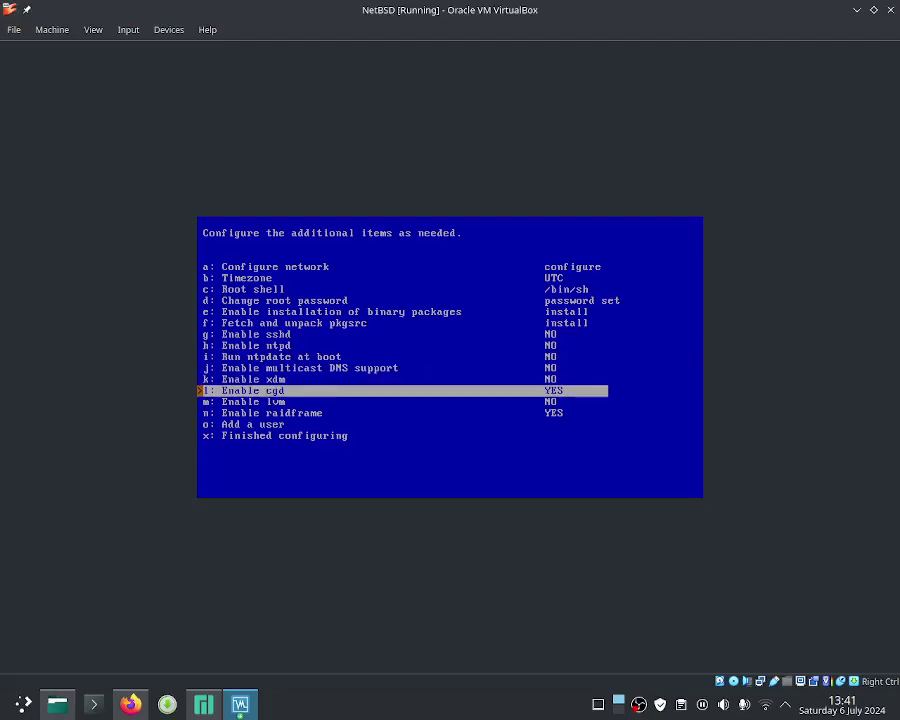
pyautogui.press('Down')
pyautogui.press('Down')
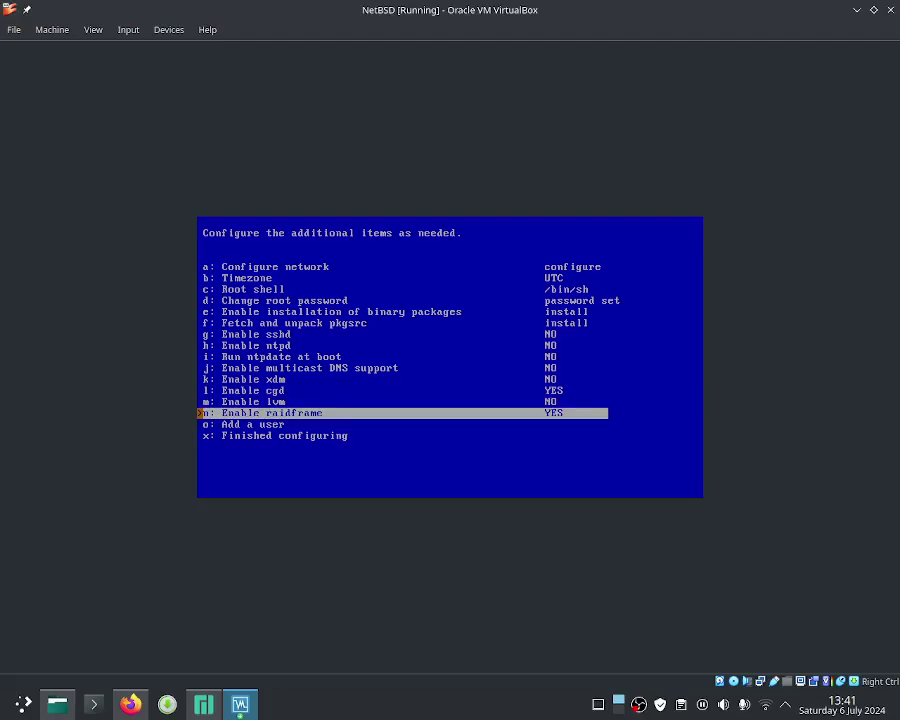
# Start the network configuration on interface wm0 with the autoselect media type and perform autoconfiguration.
pyautogui.press('Up')
pyautogui.press('Up')
pyautogui.press('Up')
pyautogui.press('Up')
pyautogui.press('Up')
pyautogui.press('Up')
pyautogui.press('Up')
pyautogui.press('Up')
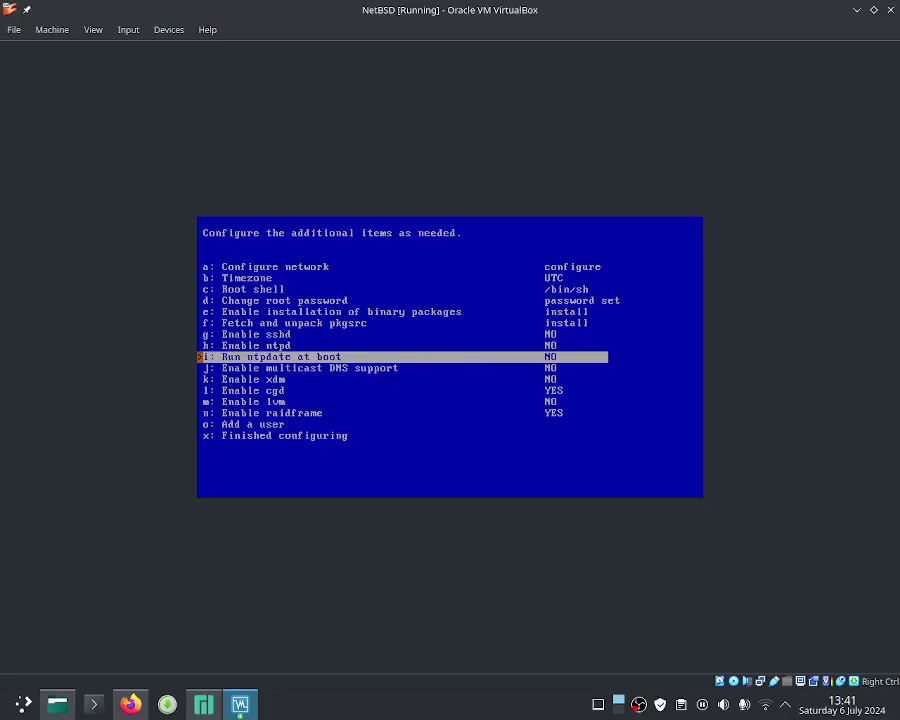
pyautogui.press('Up')
pyautogui.press('Up')
pyautogui.press('Up')
pyautogui.press('Up')
pyautogui.press('Up')
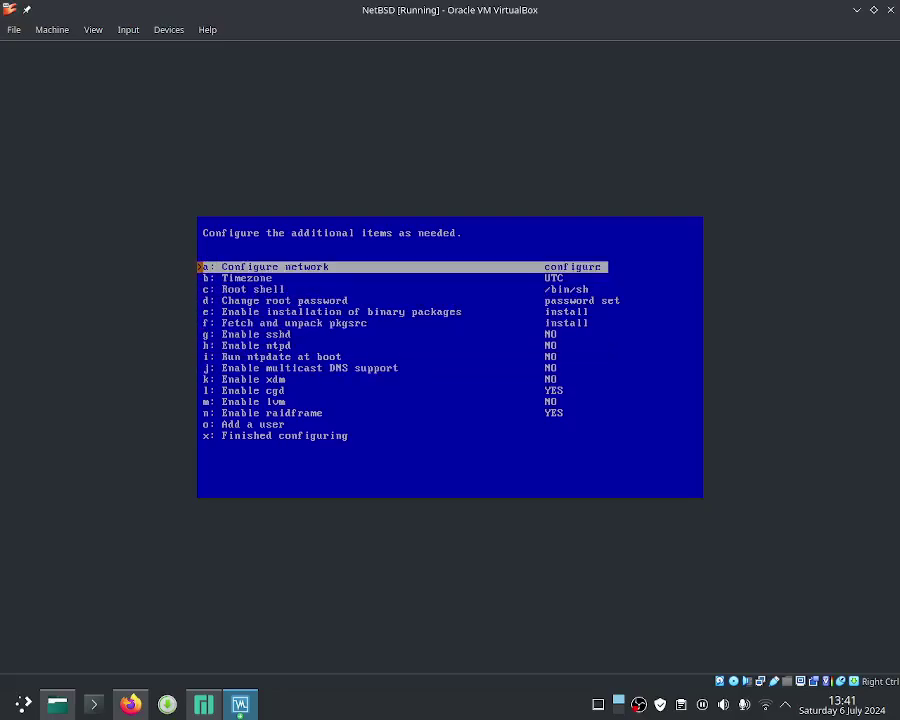
pyautogui.press('Return')
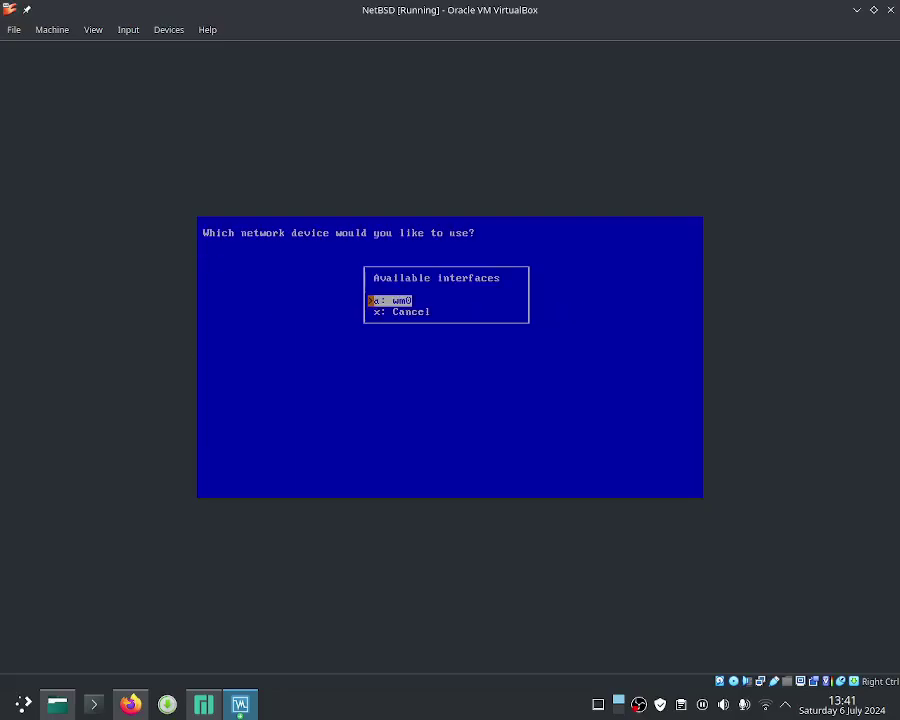
pyautogui.press('Return')
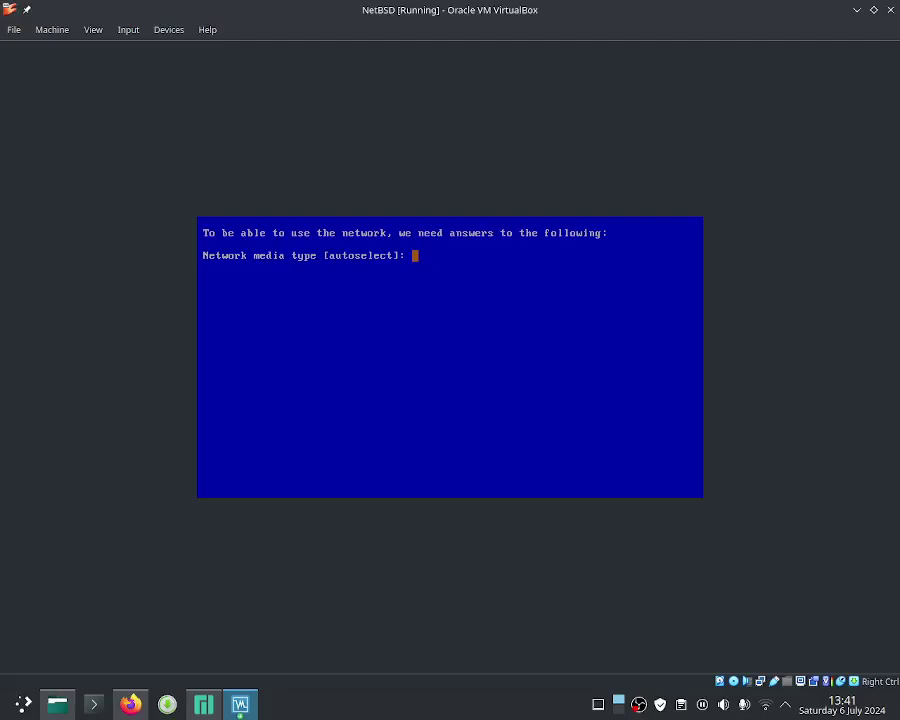
pyautogui.press('Return')
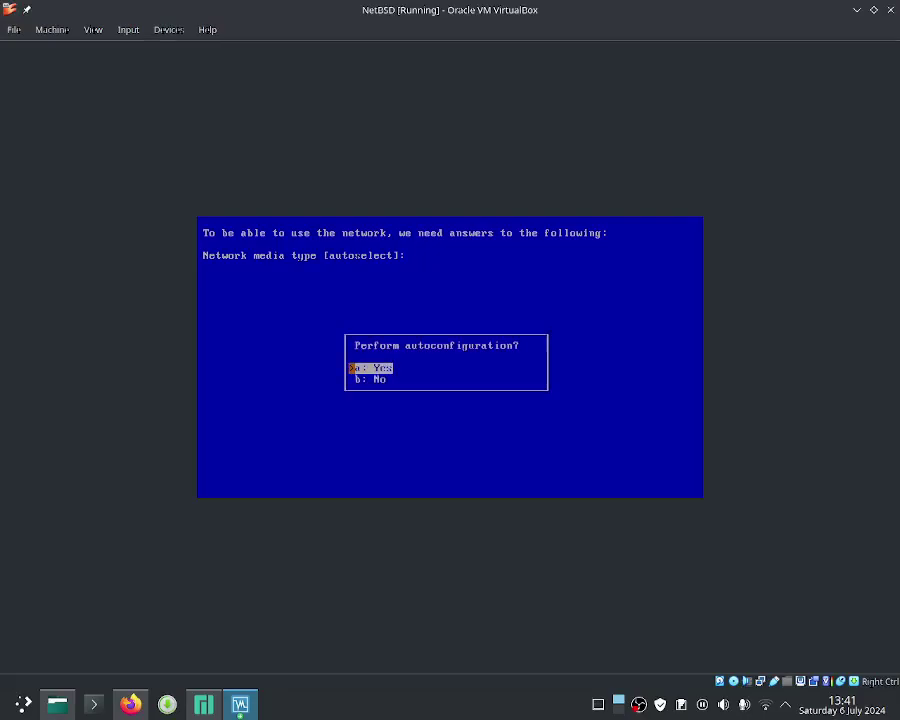
pyautogui.press('Return')
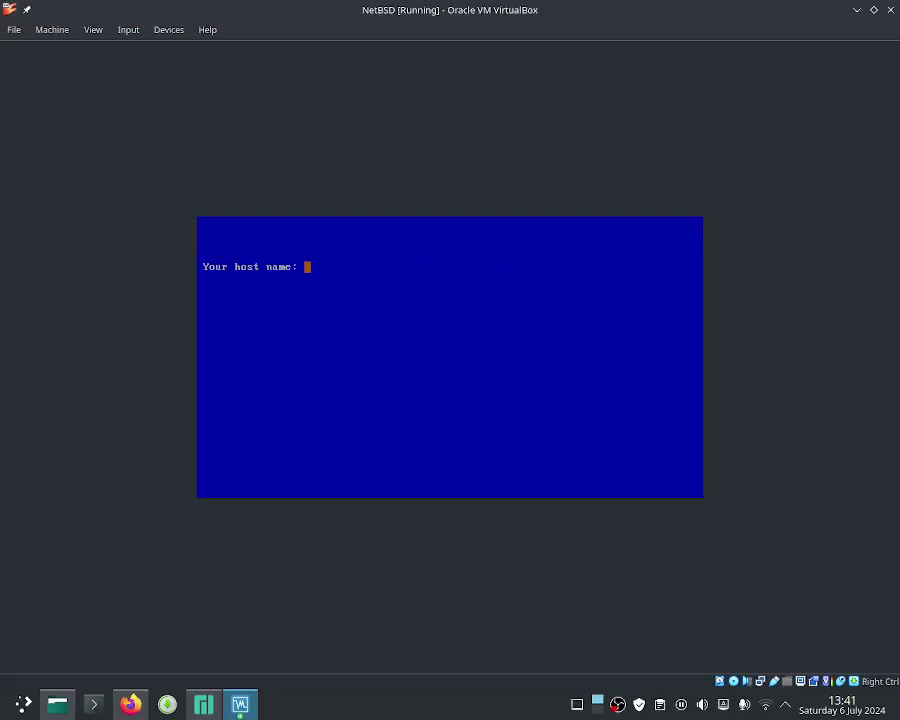
# Set the host name to netbsd, keep the offered DNS domain, and accept the network values for installation in /etc.
pyautogui.write('Net')
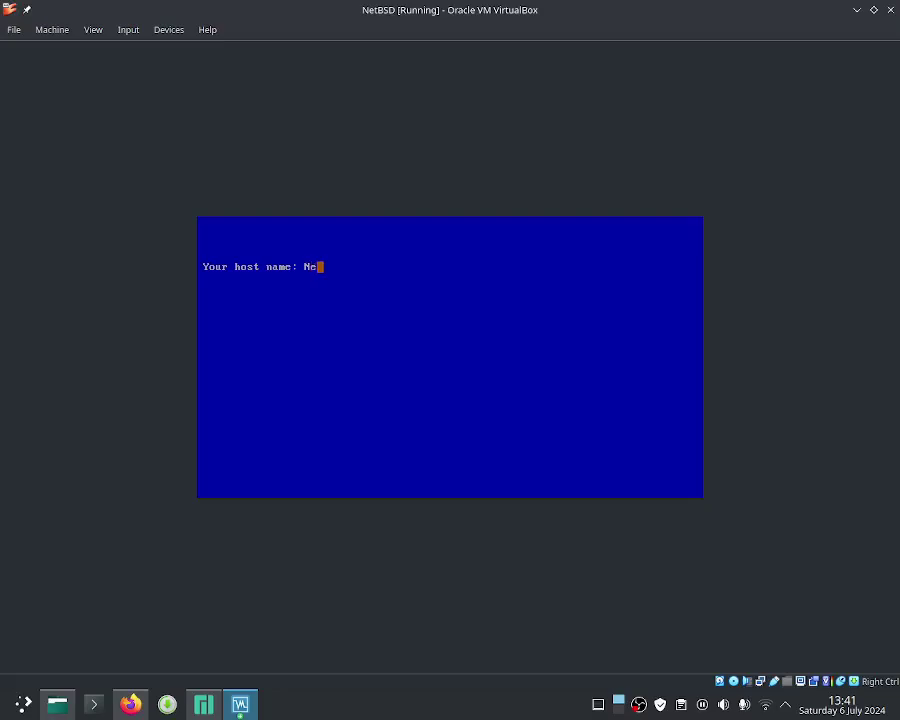
pyautogui.press('BackSpace')
pyautogui.press('BackSpace')
pyautogui.press('BackSpace')
pyautogui.write('netbsd')
pyautogui.press('Return')
pyautogui.press('Return')
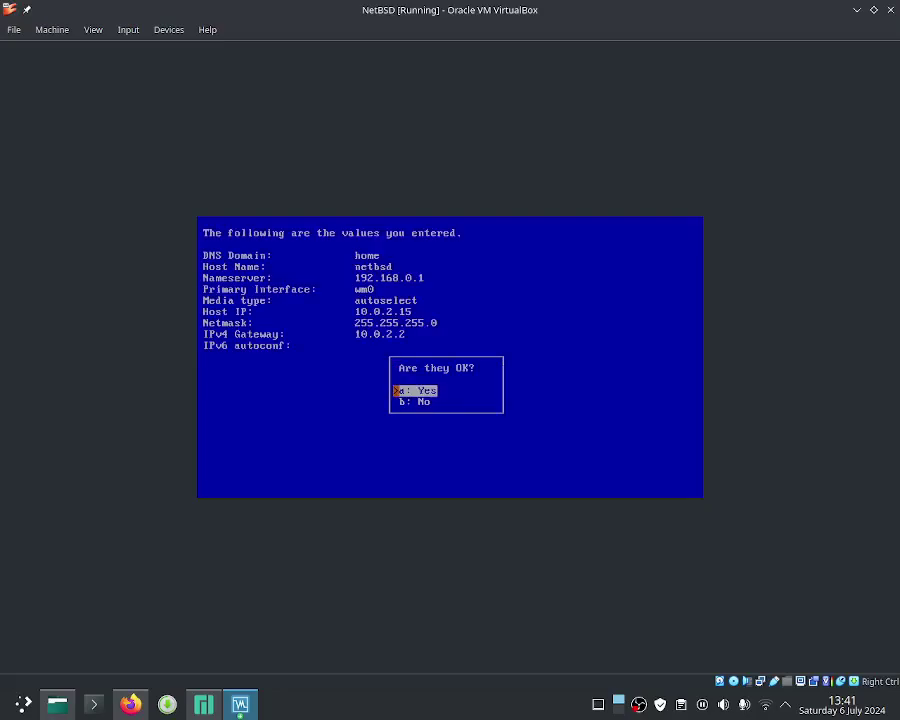
pyautogui.press('Return')
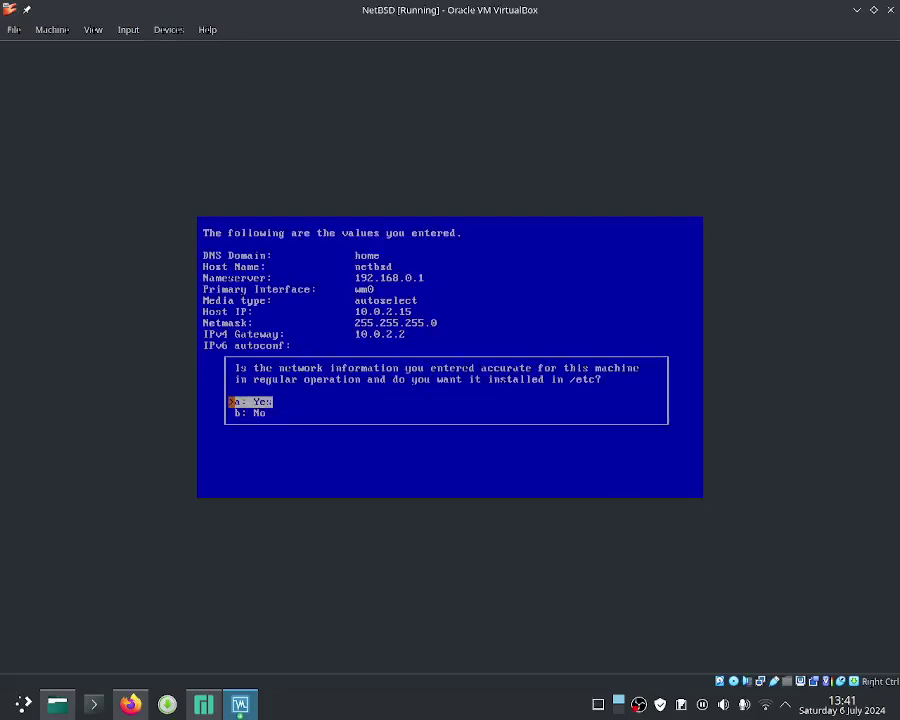
pyautogui.press('Return')
# Open the timezone selection and go into the Europe region list.
pyautogui.press('Down')
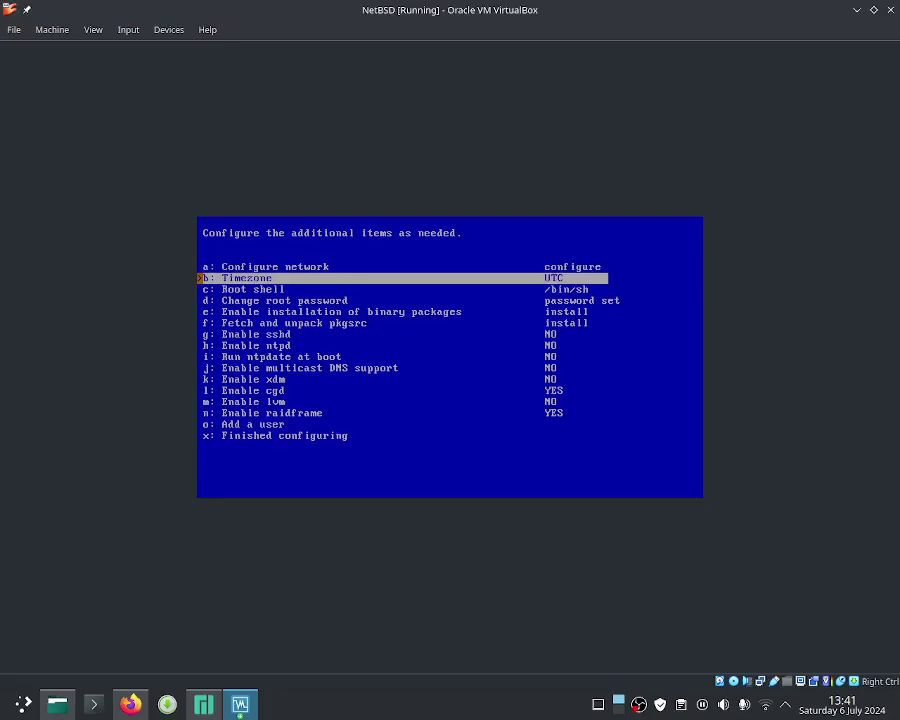
pyautogui.press('Return')
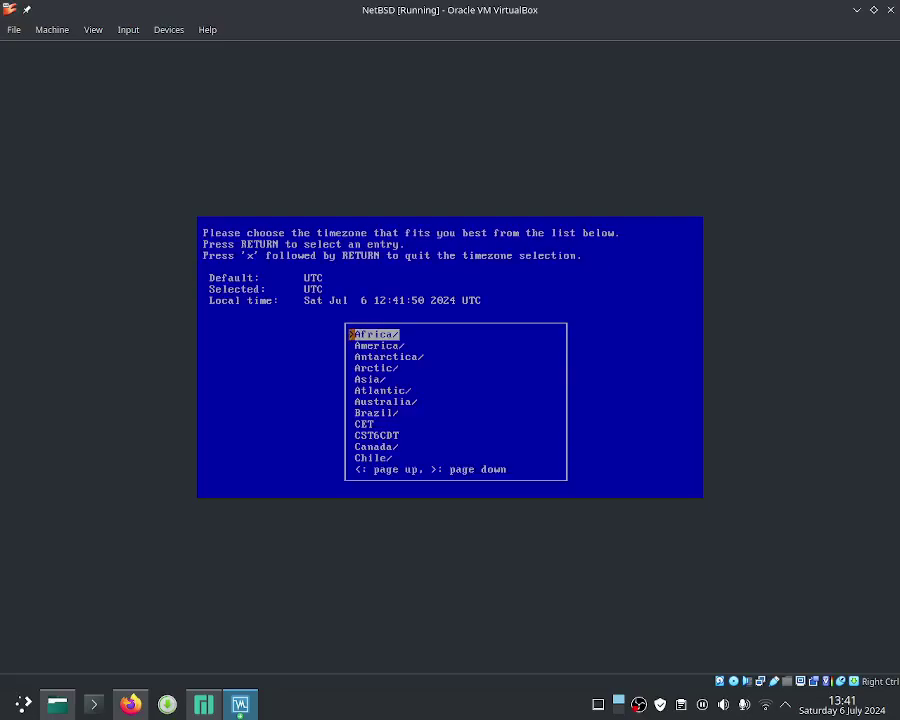
pyautogui.press('Down')
pyautogui.press('Down')
pyautogui.press('Down')
pyautogui.press('Down')
pyautogui.press('Down')
pyautogui.press('Down')
pyautogui.press('Down')
pyautogui.press('Down')
pyautogui.press('Down')
pyautogui.press('Down')
pyautogui.press('Down')
pyautogui.press('Down')
pyautogui.press('Down')
pyautogui.press('Down')
pyautogui.press('Down')
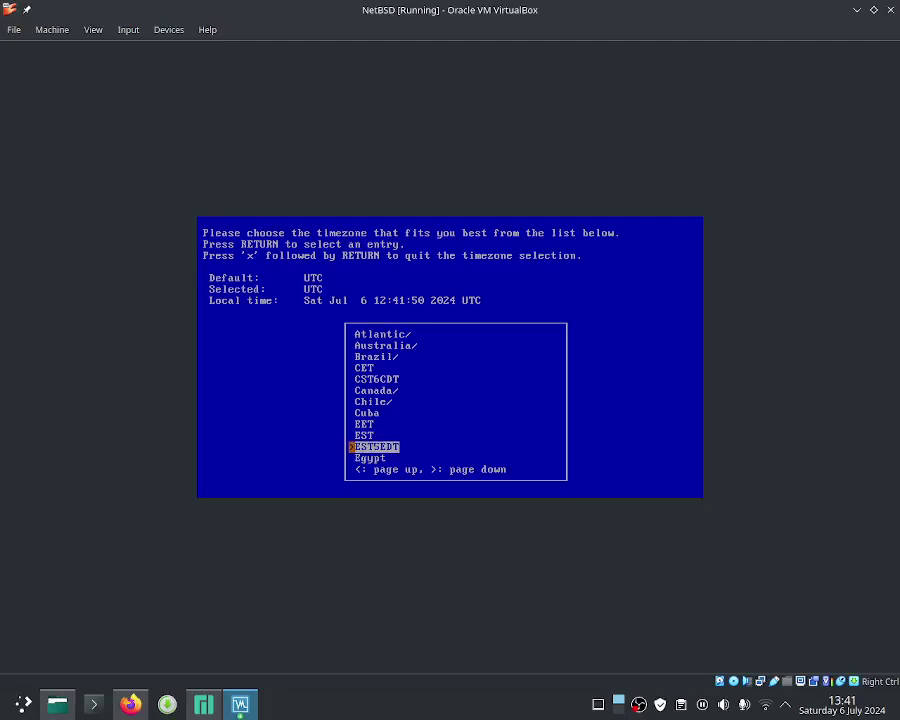
pyautogui.press('Down')
pyautogui.press('Down')
pyautogui.press('Down')
pyautogui.press('Down')
pyautogui.press('Down')
pyautogui.press('Return')
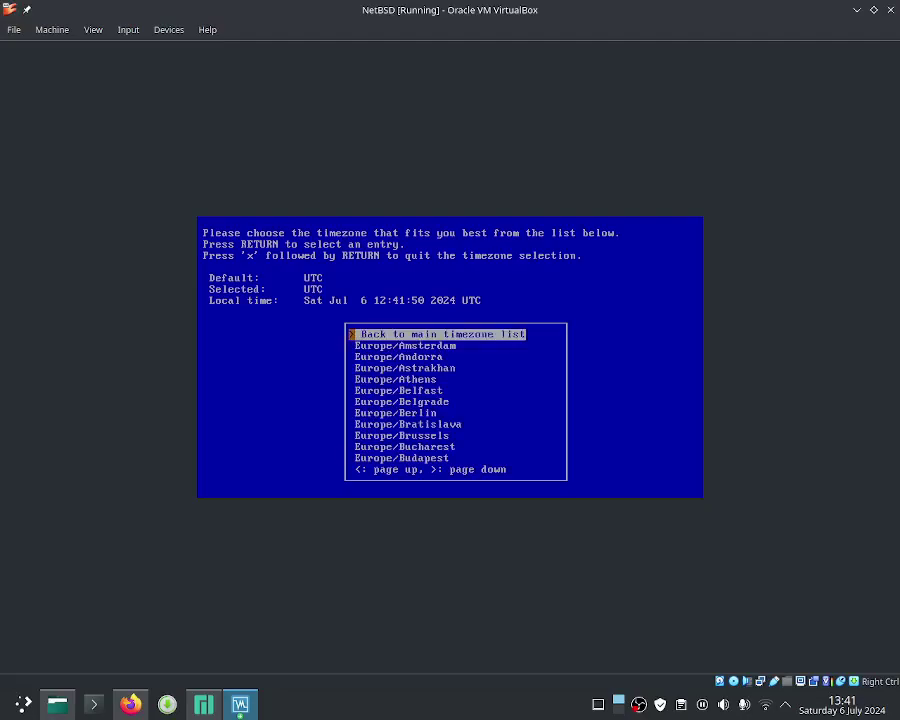
# Set the timezone to Europe/London and leave the timezone selection.
pyautogui.press('Down')
pyautogui.press('Down')
pyautogui.press('Down')
pyautogui.press('Down')
pyautogui.press('Down')
pyautogui.press('Down')
pyautogui.press('Down')
pyautogui.press('Down')
pyautogui.press('Down')
pyautogui.press('Down')
pyautogui.press('Down')
pyautogui.press('Down')
pyautogui.press('Down')
pyautogui.press('Down')
pyautogui.press('Down')
pyautogui.press('Down')
pyautogui.press('Down')
pyautogui.press('Down')
pyautogui.press('Down')
pyautogui.press('Down')
pyautogui.press('Down')
pyautogui.press('Down')
pyautogui.press('Down')
pyautogui.press('Down')
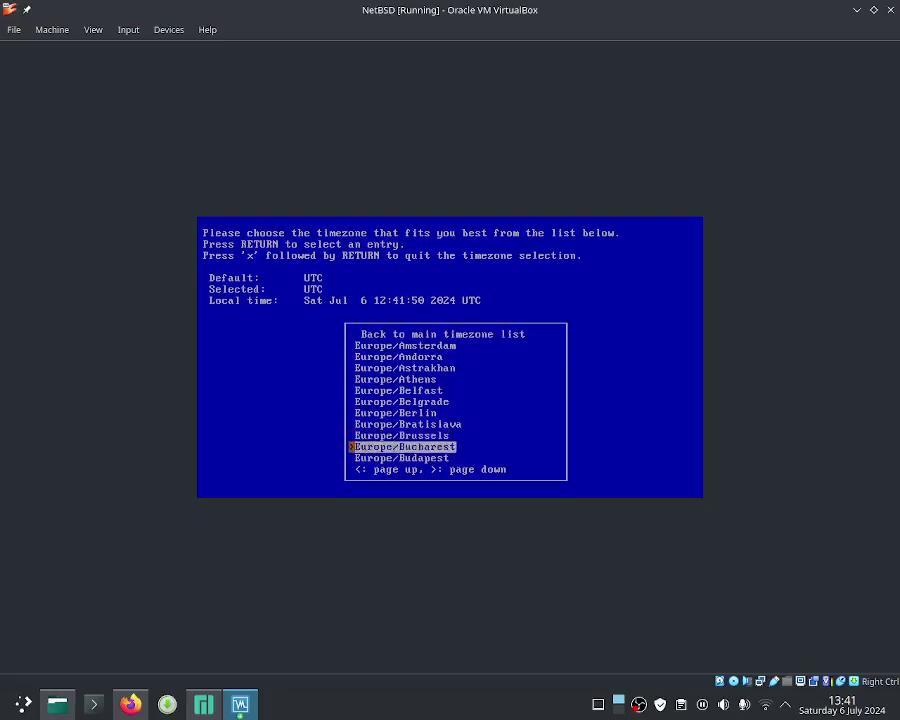
pyautogui.press('Down')
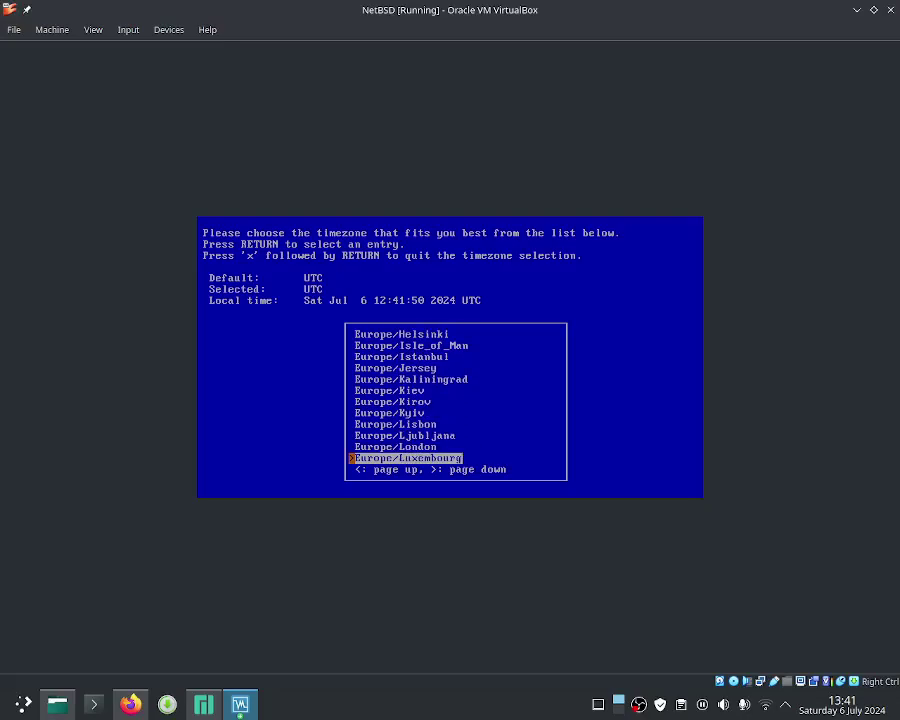
pyautogui.press('Up')
pyautogui.press('Up')
pyautogui.press('Down')
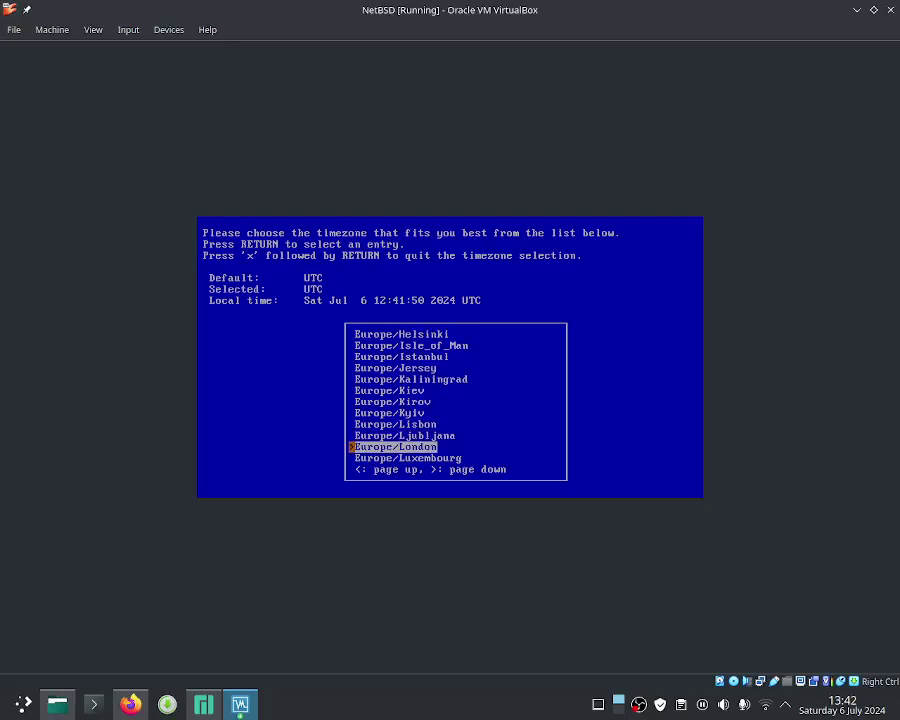
pyautogui.press('Return')
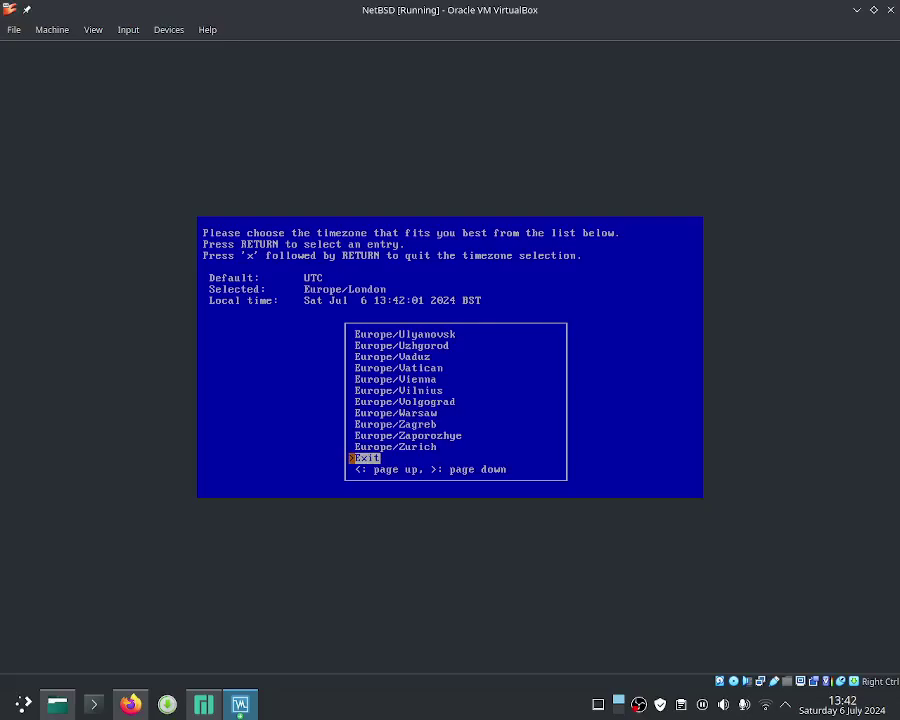
pyautogui.press('Return')
# Review the remaining configuration items, from root shell and root password through package options and services to adding a user.
pyautogui.press('Down')
pyautogui.press('Up')
pyautogui.press('Up')
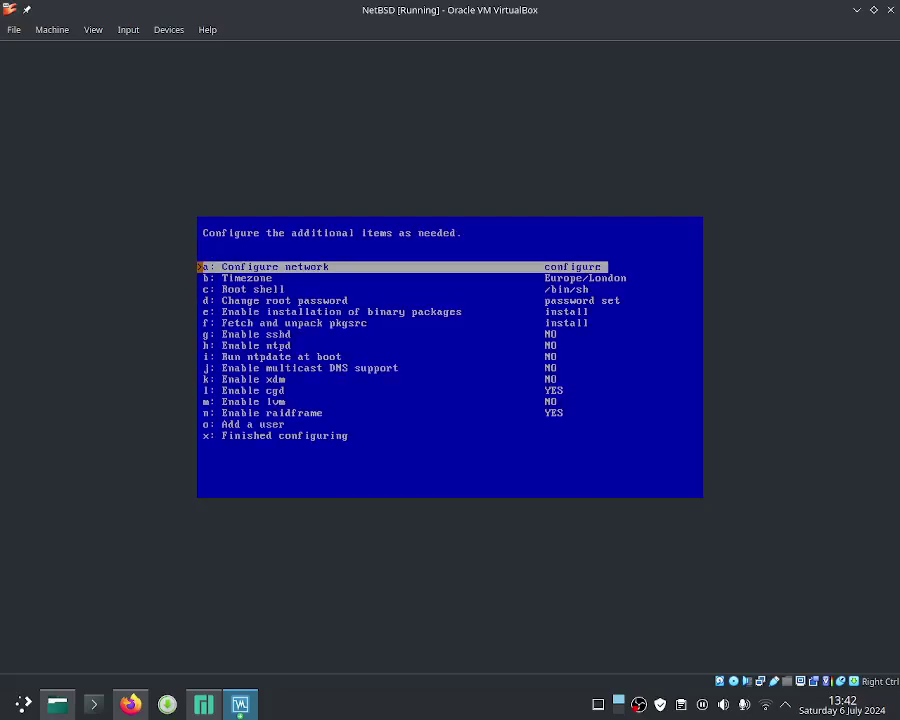
pyautogui.press('Down')
pyautogui.press('Down')
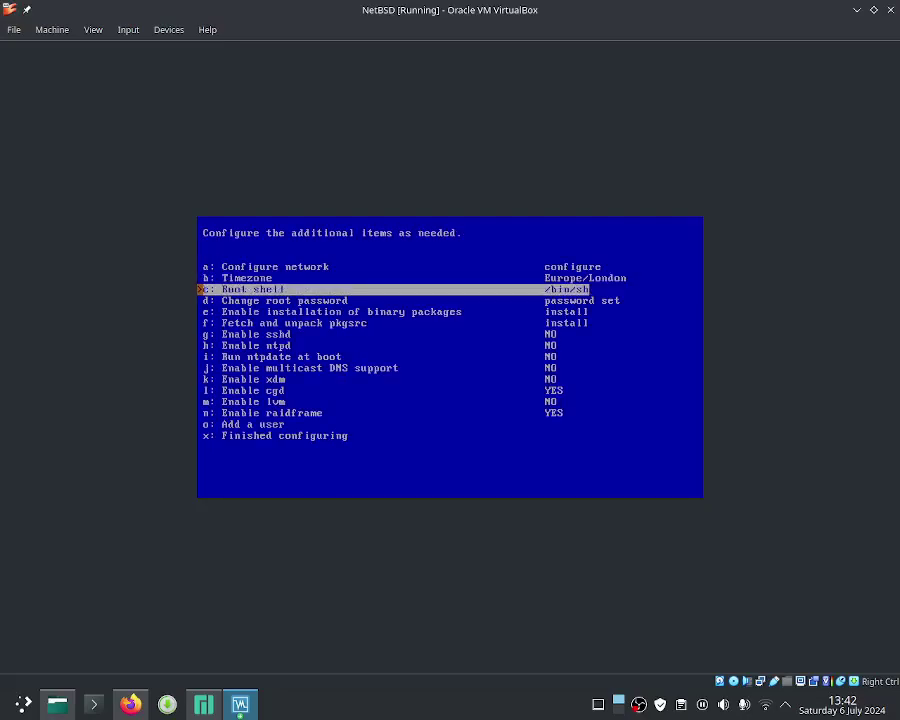
pyautogui.press('Down')
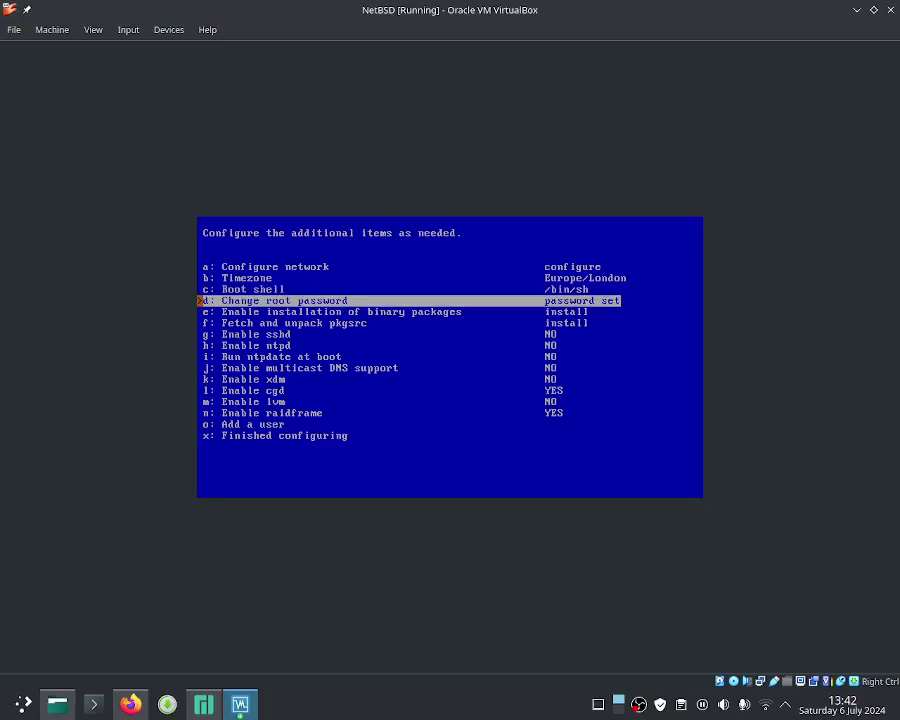
pyautogui.press('Down')
pyautogui.press('Down')
pyautogui.press('Down')
pyautogui.press('Down')
pyautogui.press('Down')
pyautogui.press('Down')
pyautogui.press('Down')
pyautogui.press('Down')
pyautogui.press('Down')
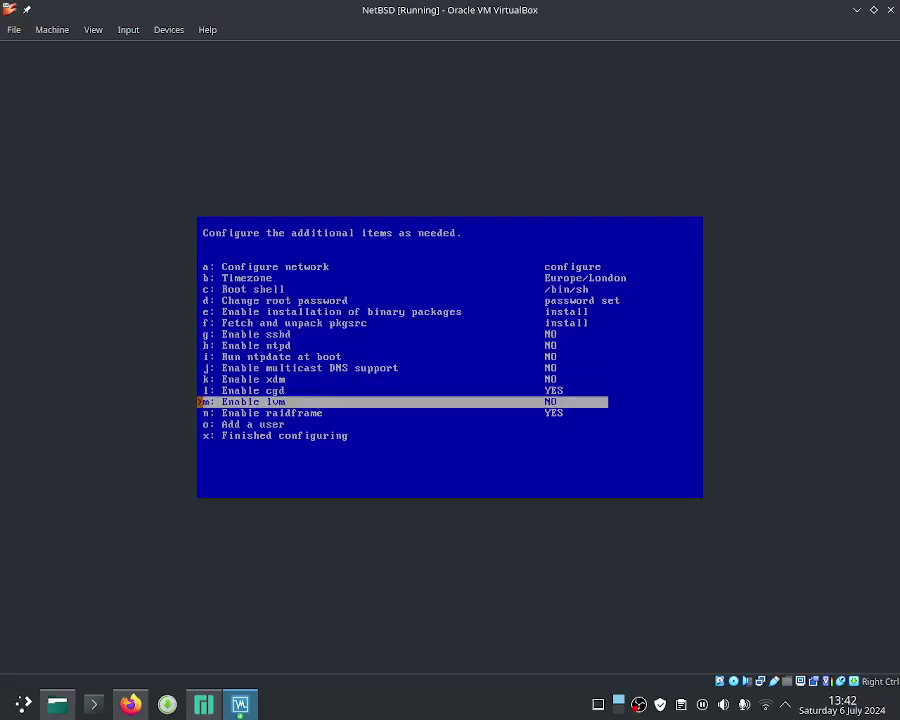
pyautogui.press('Down')
pyautogui.press('Down')
pyautogui.press('Up')
pyautogui.press('Up')
pyautogui.press('Up')
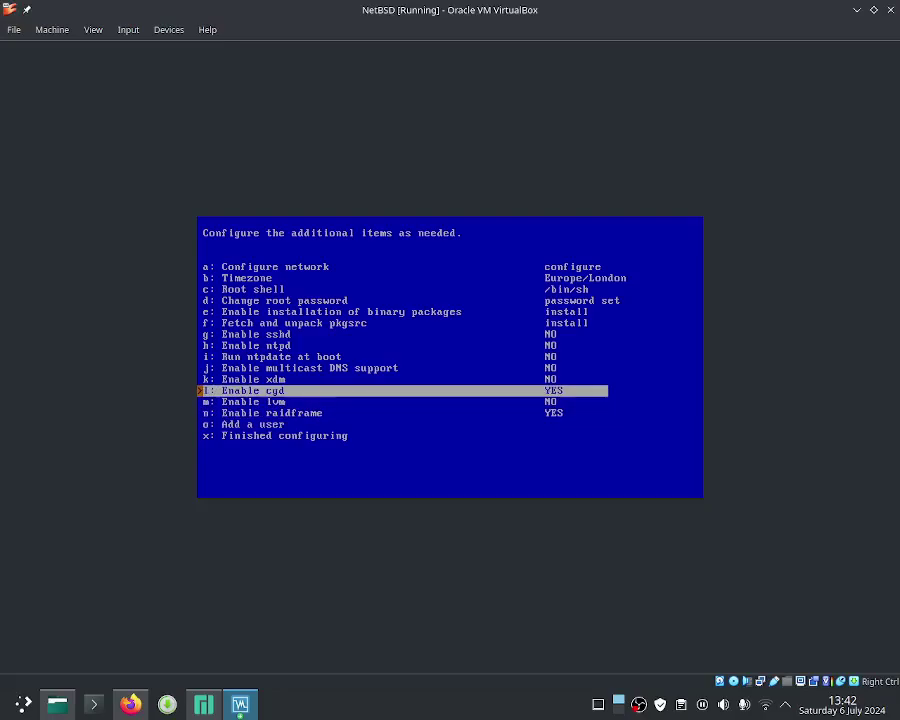
pyautogui.press('Up')
pyautogui.press('Up')
pyautogui.press('Up')
pyautogui.press('Up')
# Add a user with the chosen username, make it a member of group wheel, and give it the /bin/sh shell.
pyautogui.press('Down')
pyautogui.press('Down')
pyautogui.press('Down')
pyautogui.press('Down')
pyautogui.press('Down')
pyautogui.press('Down')
pyautogui.press('Down')
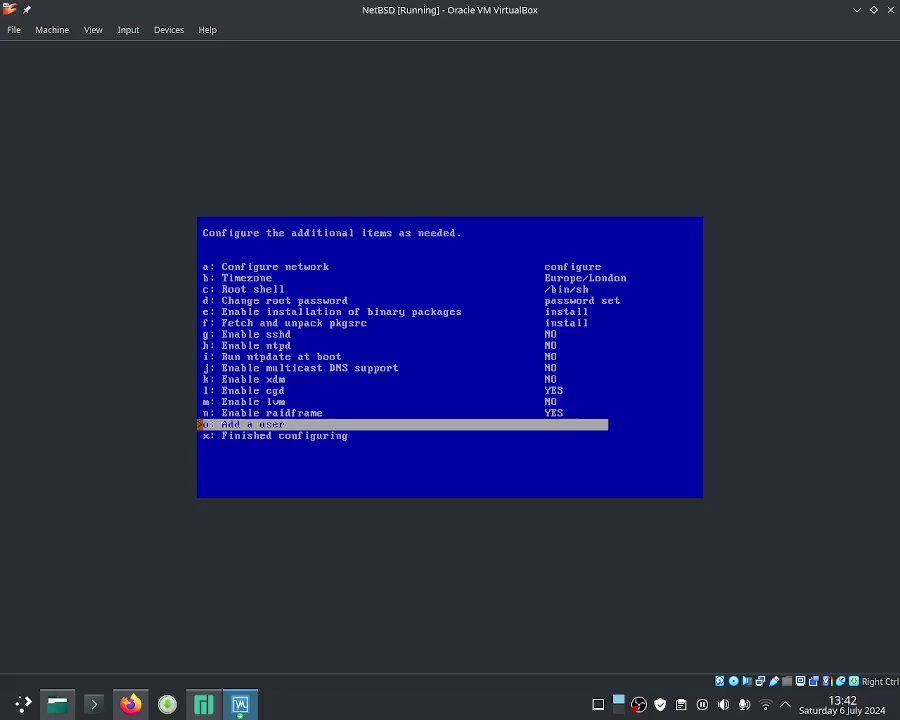
pyautogui.press('Return')
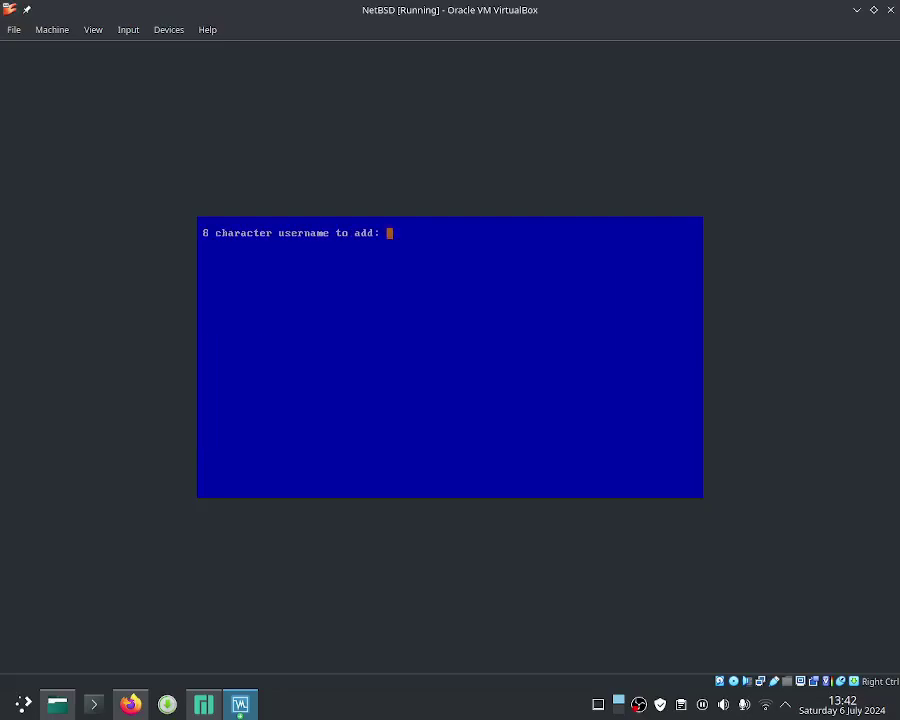
pyautogui.write('jon')
pyautogui.press('Return')
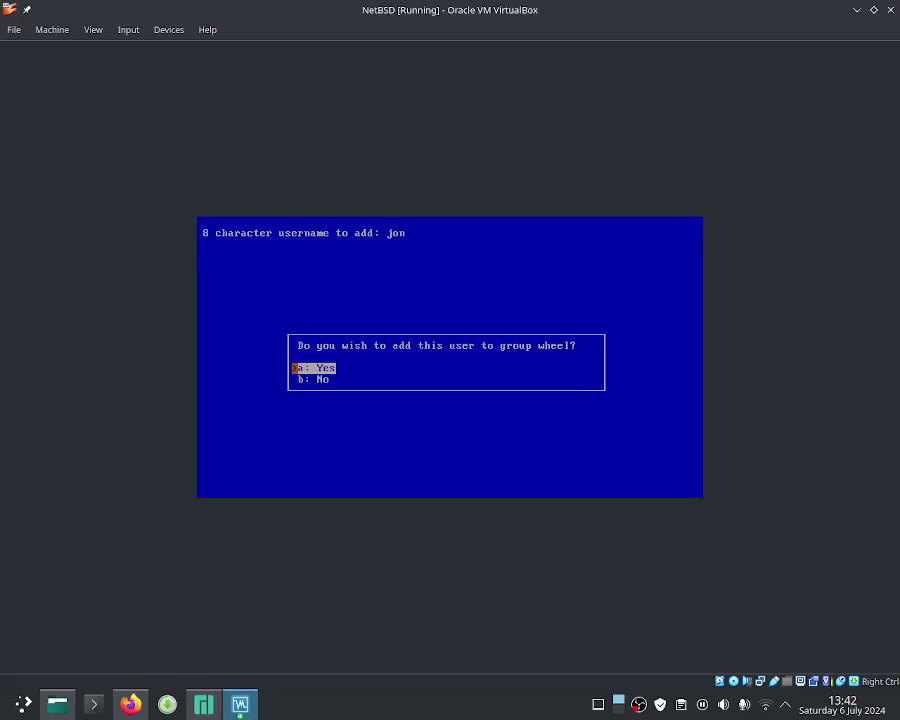
pyautogui.press('Return')
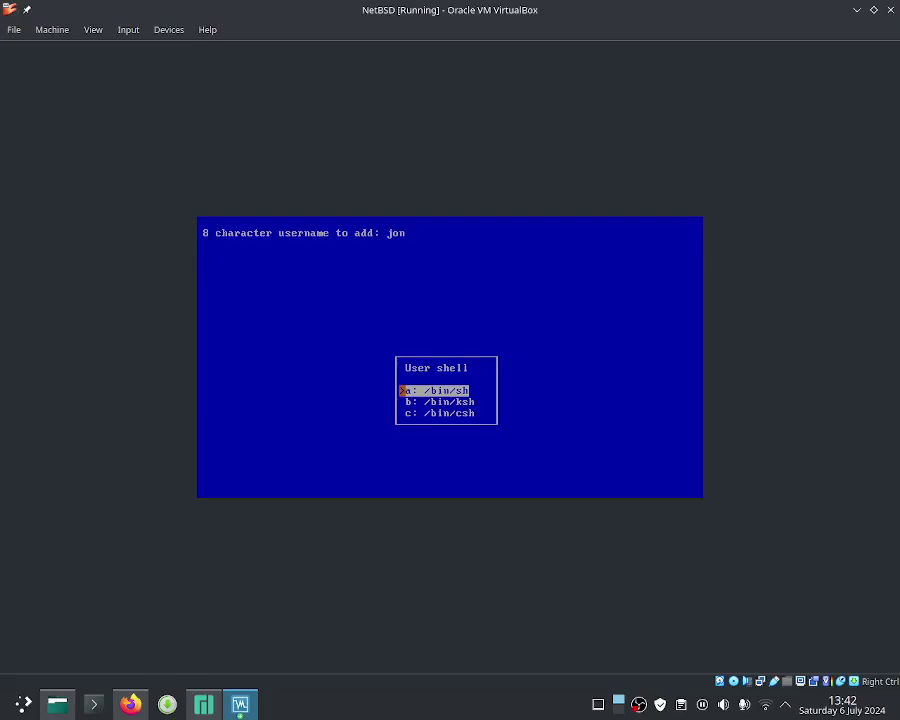
pyautogui.press('Return')
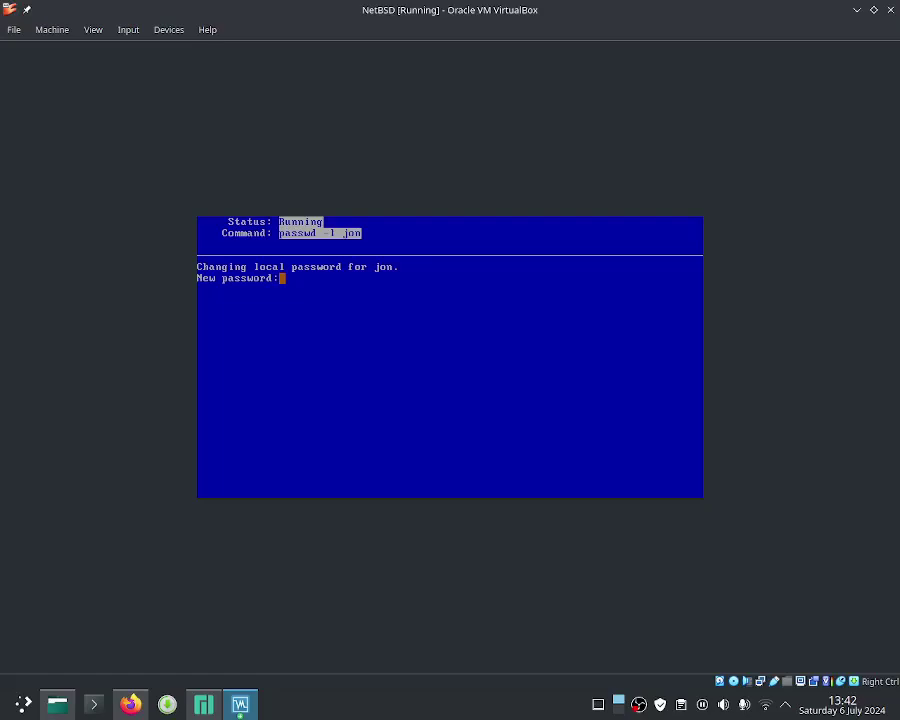
# Enter and retype the new user's password.
pyautogui.press('Return')
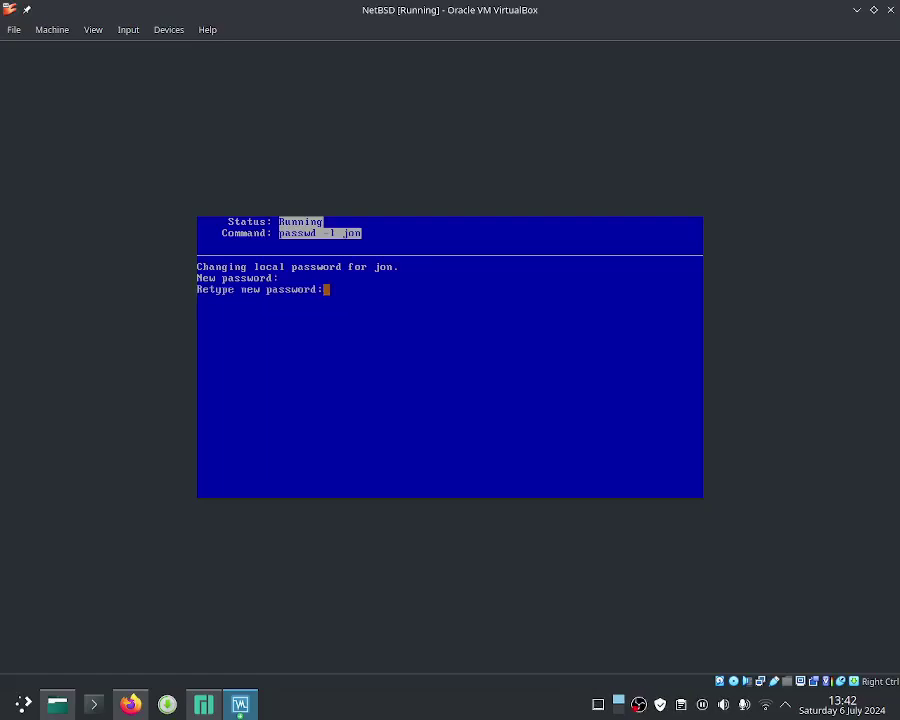
pyautogui.press('Return')
pyautogui.press('Return')
# Finish configuring the additional items and continue past the installation notes to the main install menu.
pyautogui.press('Down')
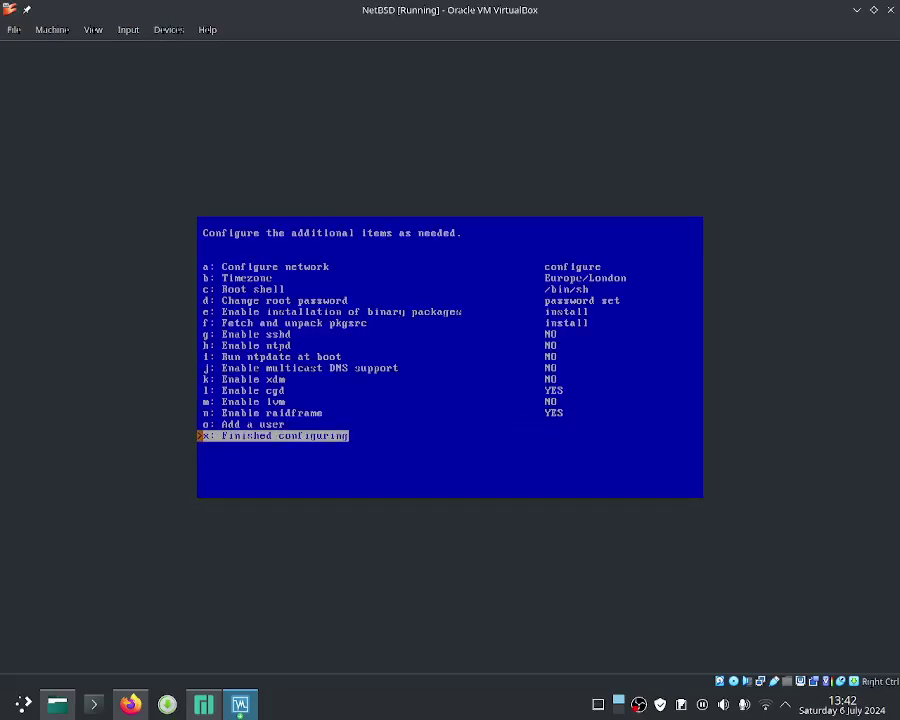
pyautogui.press('Return')
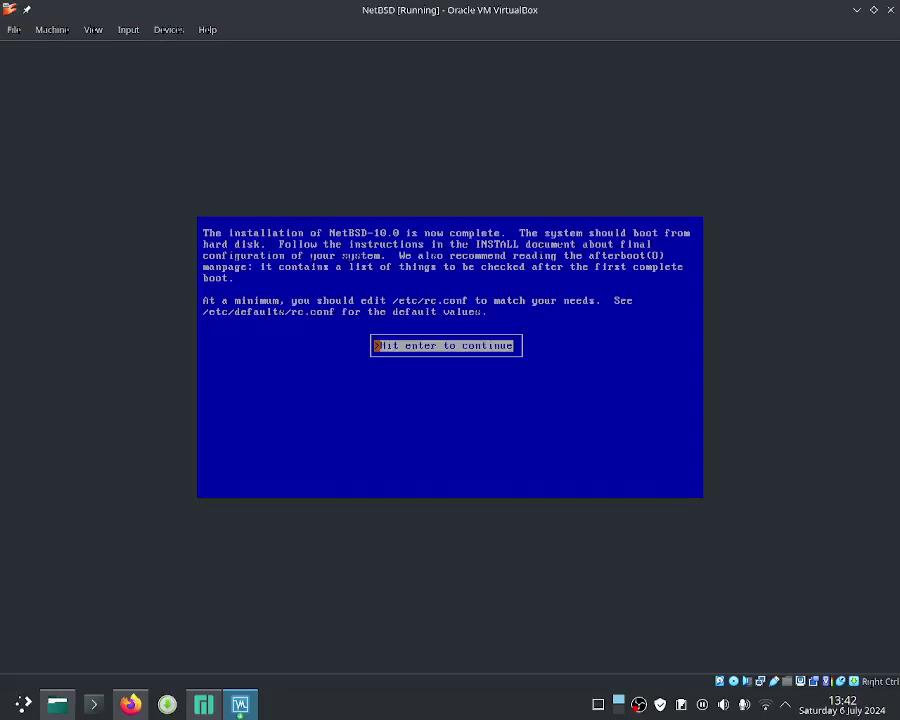
pyautogui.press('Return')
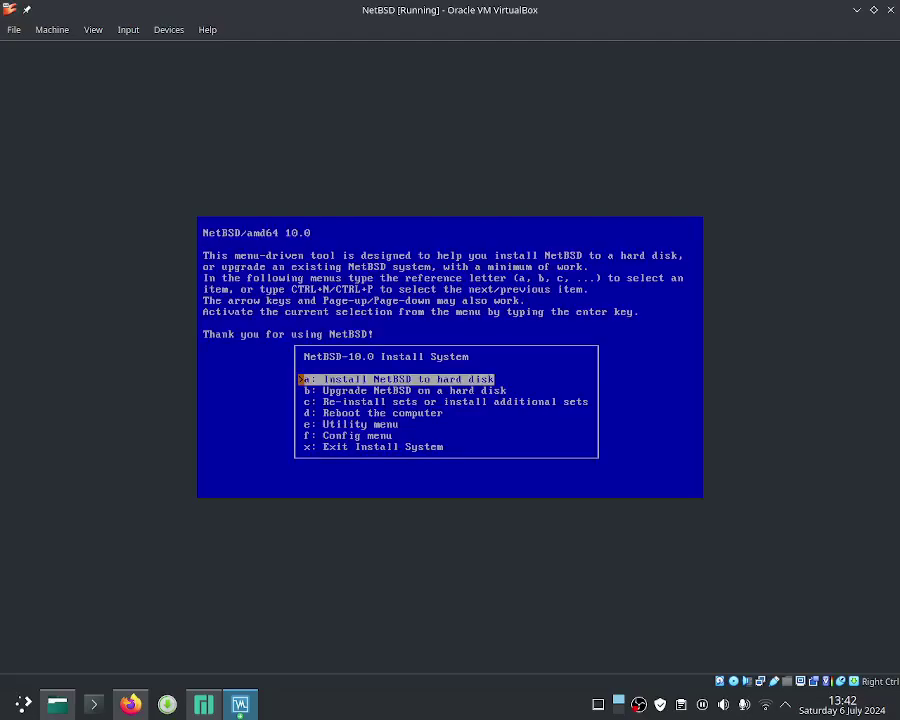
# Reboot the computer from the NetBSD install system.
pyautogui.press('Down')
pyautogui.press('Down')
pyautogui.press('Down')
pyautogui.press('Down')
pyautogui.press('Down')
pyautogui.press('Up')
pyautogui.press('Up')
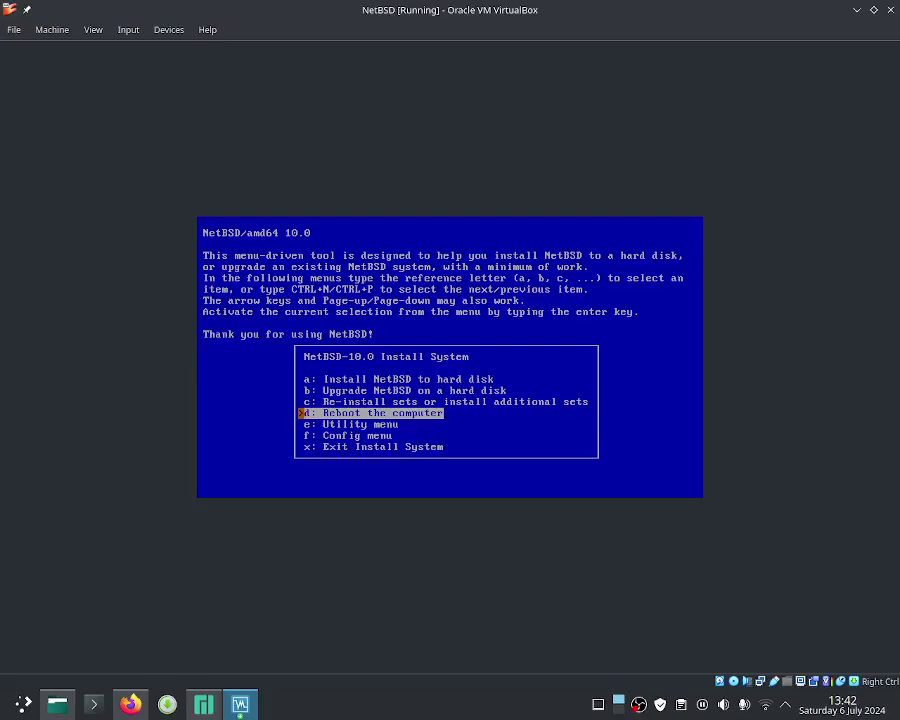
pyautogui.press('Return')
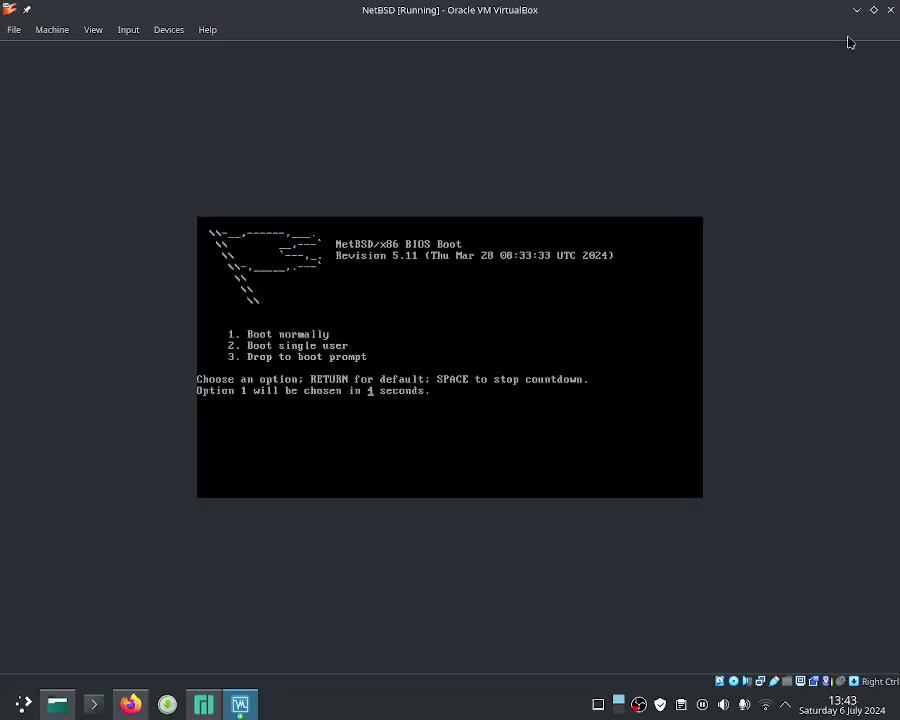
pyautogui.click(20, 32)
pyautogui.click(32, 100)
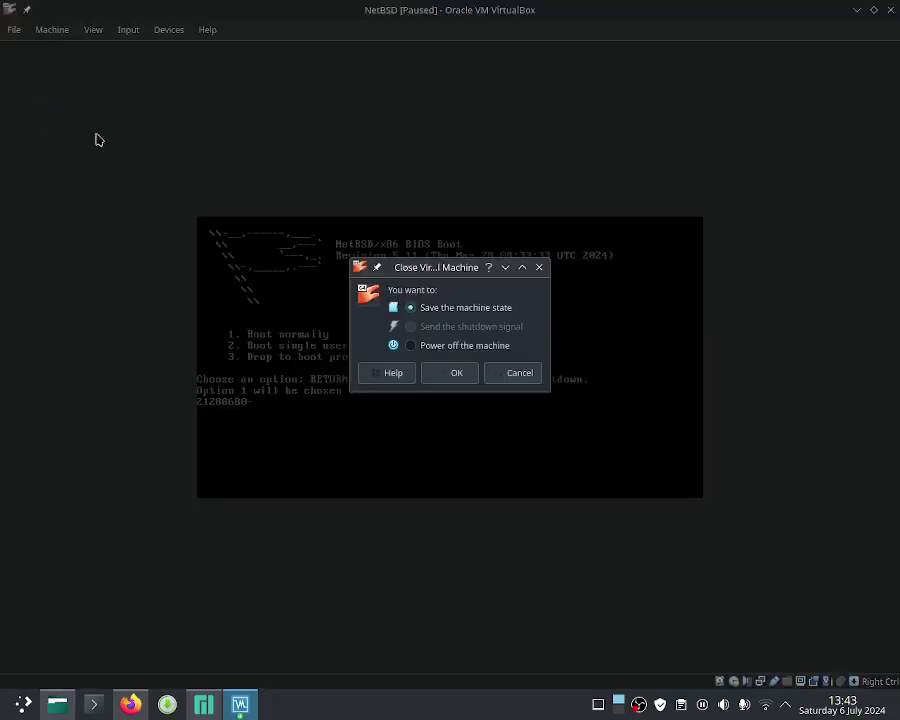
pyautogui.click(505, 372)
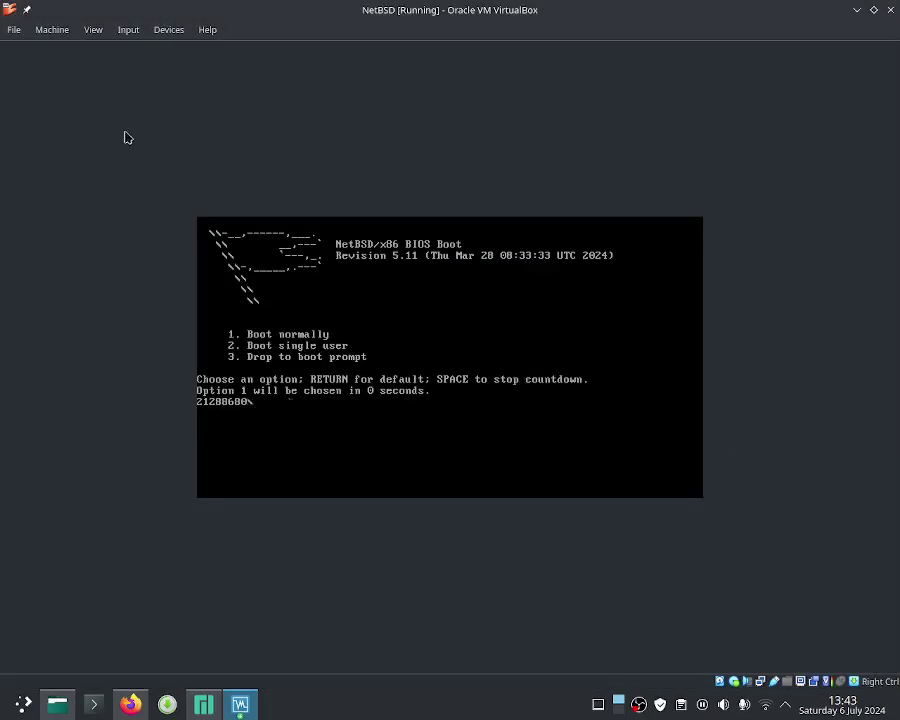
# Power off the NetBSD virtual machine and switch back to the VirtualBox Manager.
pyautogui.click(12, 30)
pyautogui.click(50, 99)
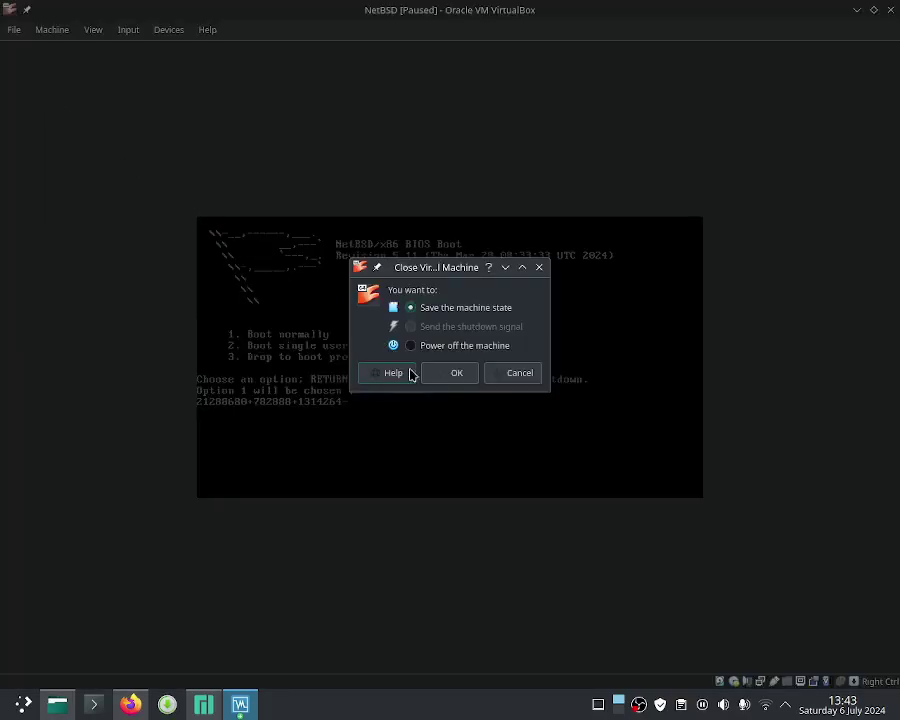
pyautogui.click(452, 373)
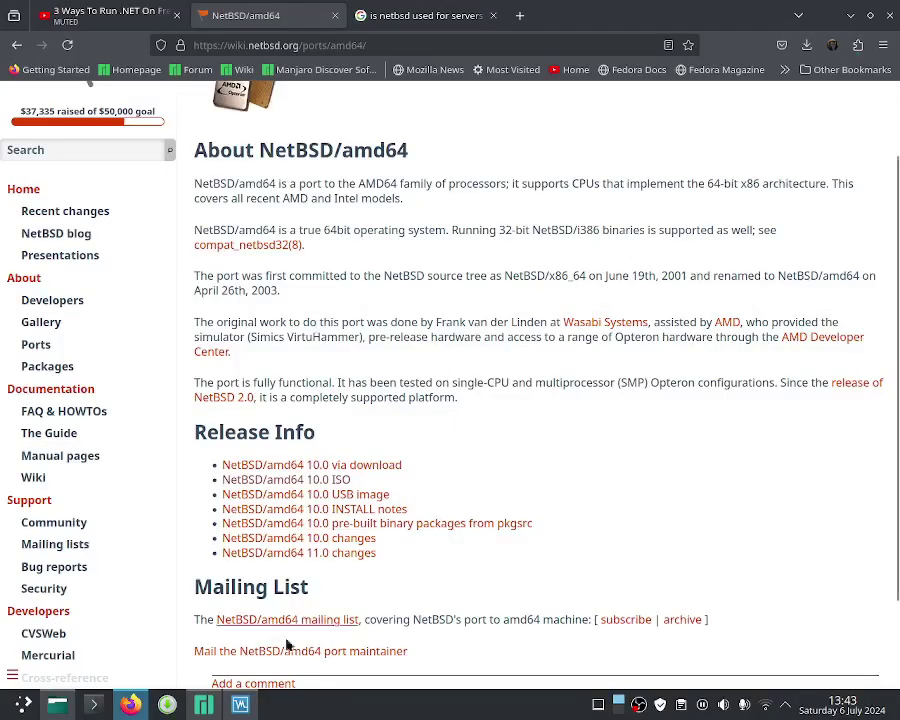
pyautogui.click(240, 704)
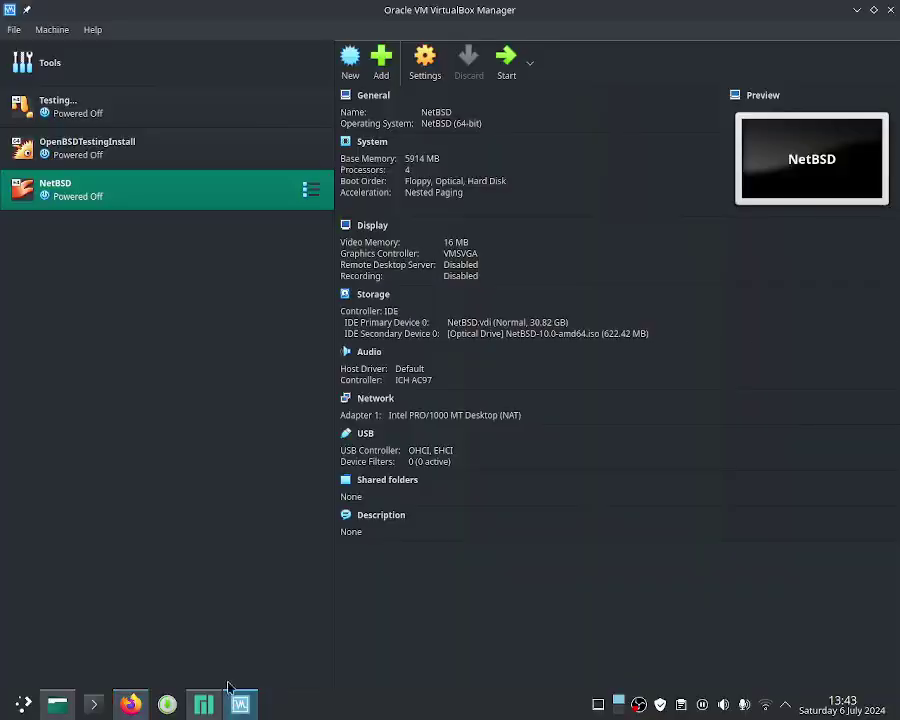
# Remove the NetBSD-10.0-amd64.iso optical drive from the NetBSD machine's storage settings and save the settings.
pyautogui.click(420, 62)
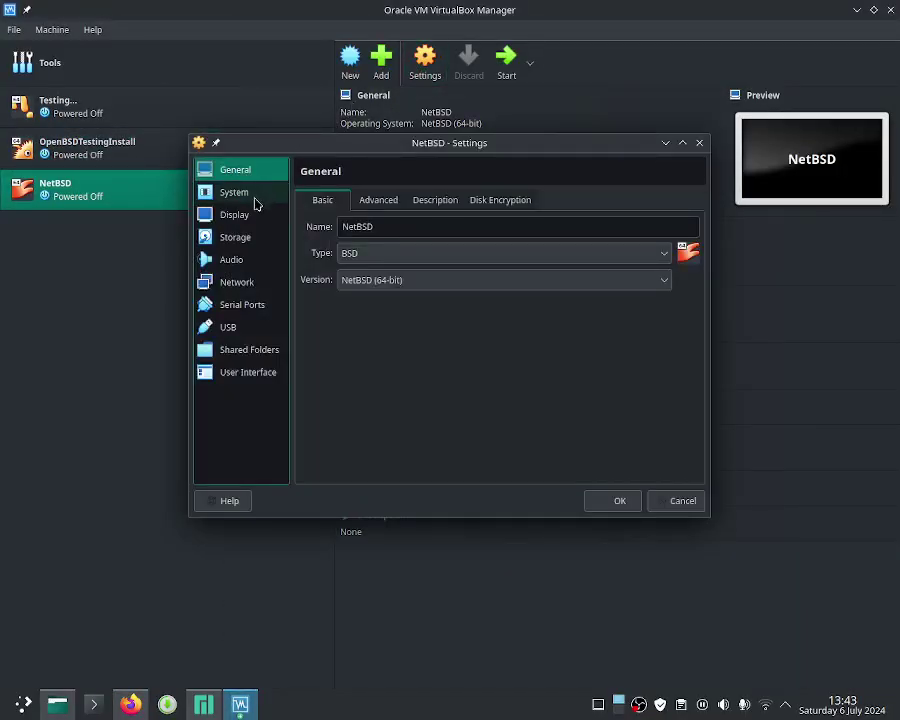
pyautogui.click(243, 236)
pyautogui.click(318, 252)
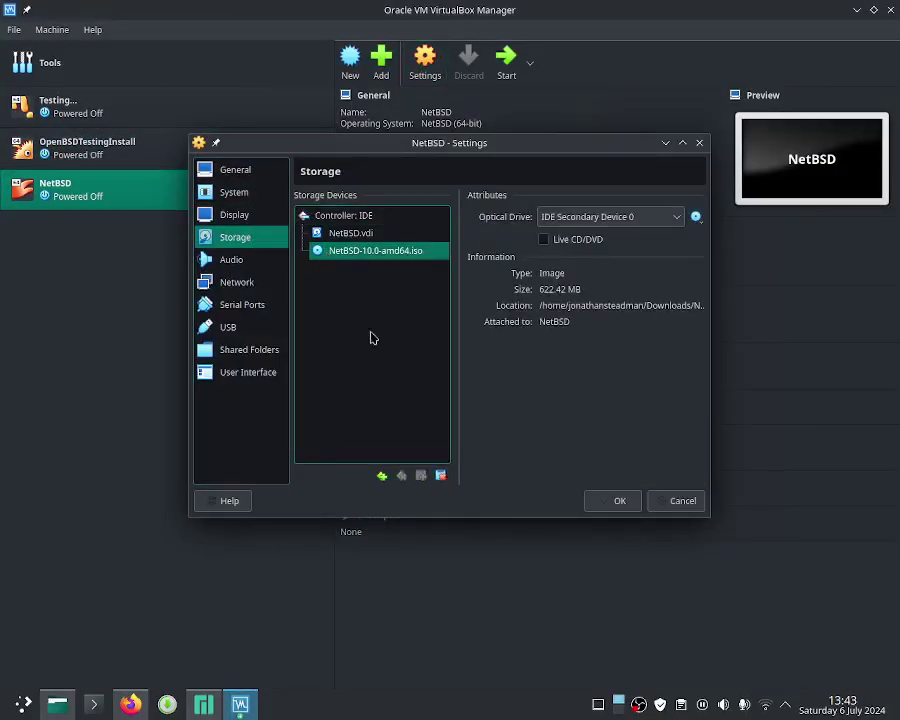
pyautogui.click(441, 475)
pyautogui.click(426, 376)
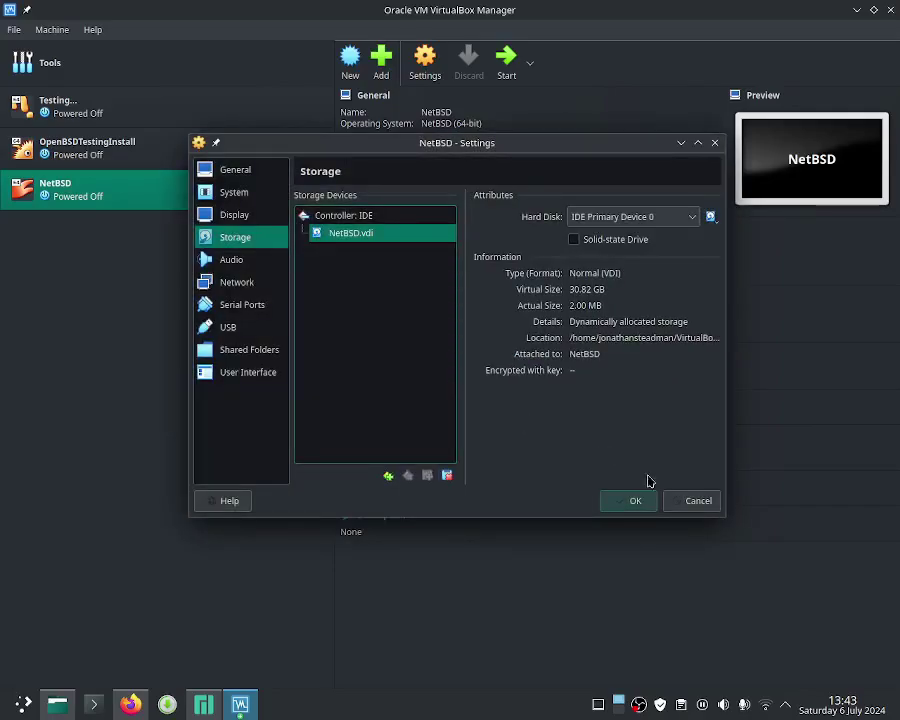
pyautogui.click(645, 508)
# Start the NetBSD virtual machine from its hard disk.
pyautogui.click(506, 66)
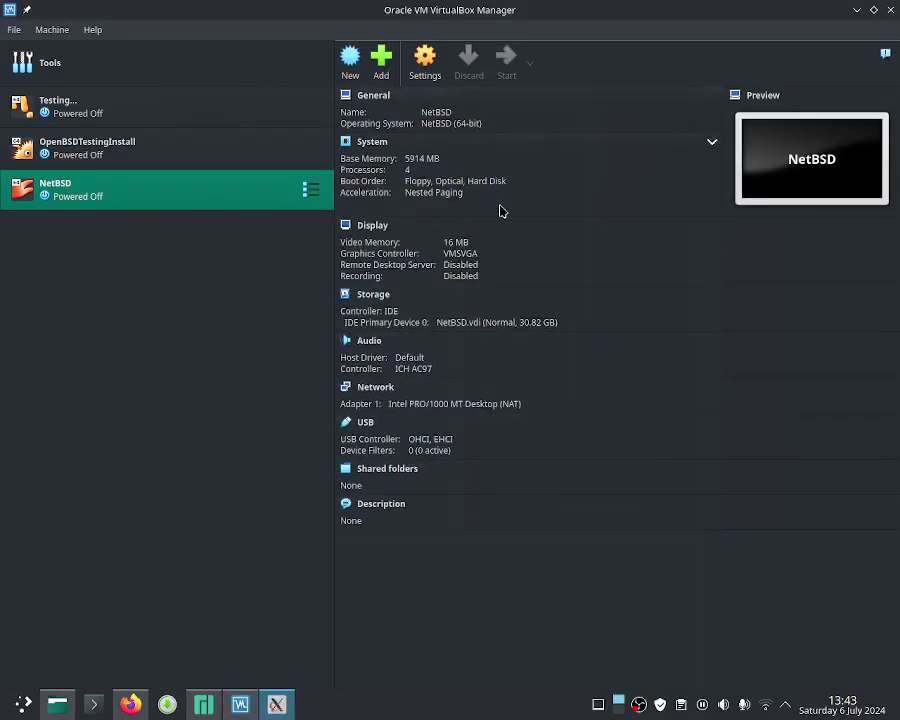
pyautogui.click(885, 56)
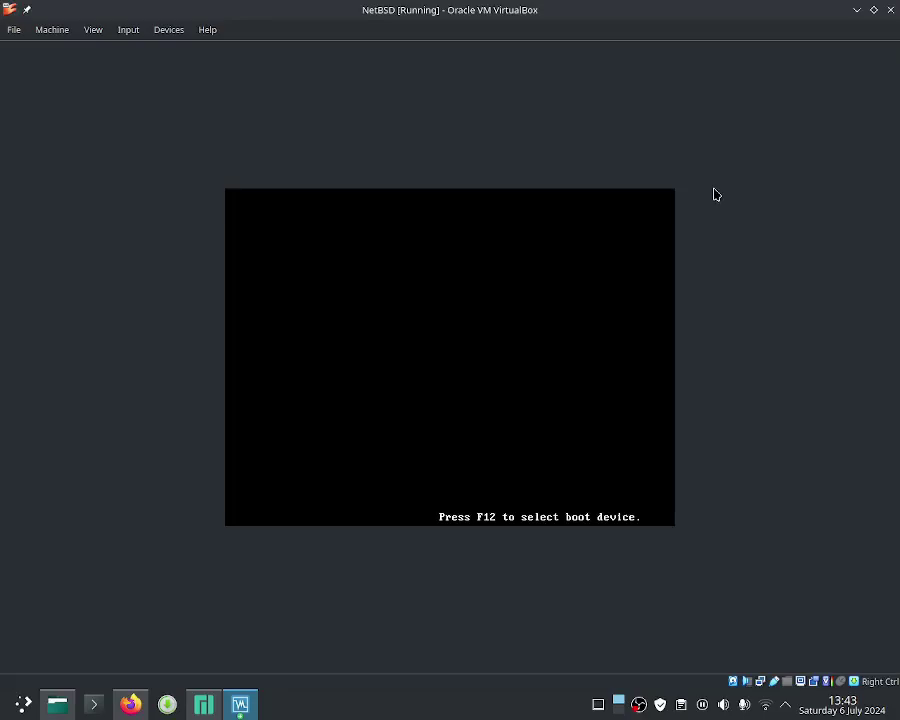
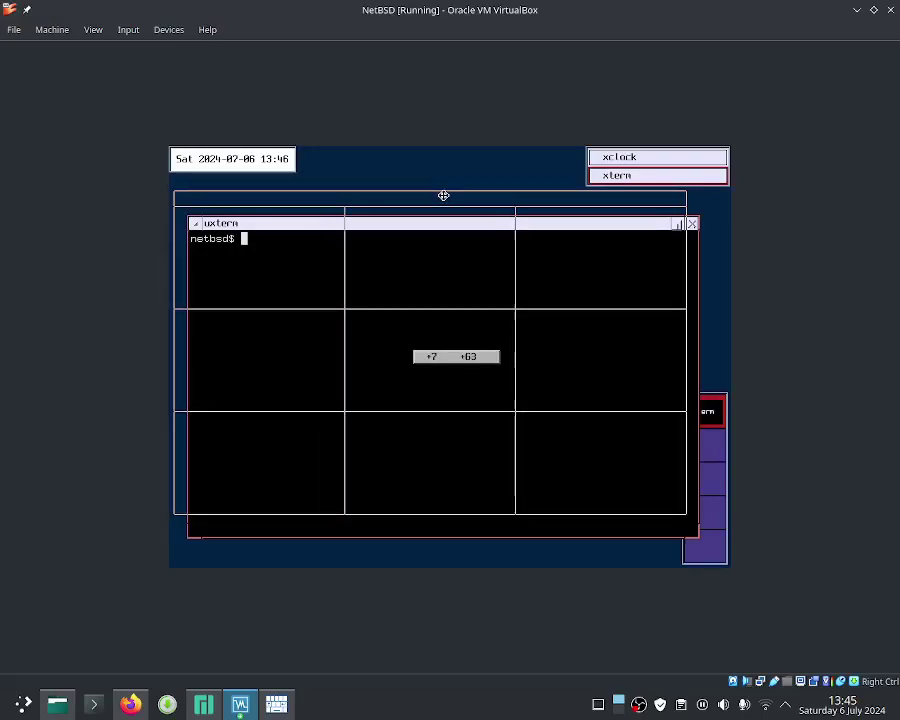
# Try the xclock and xterm entries in the desktop's window list, and shift the uxterm window.
pyautogui.click(641, 174)
pyautogui.click(639, 174)
pyautogui.click(612, 160)
pyautogui.click(613, 166)
pyautogui.click(616, 168)
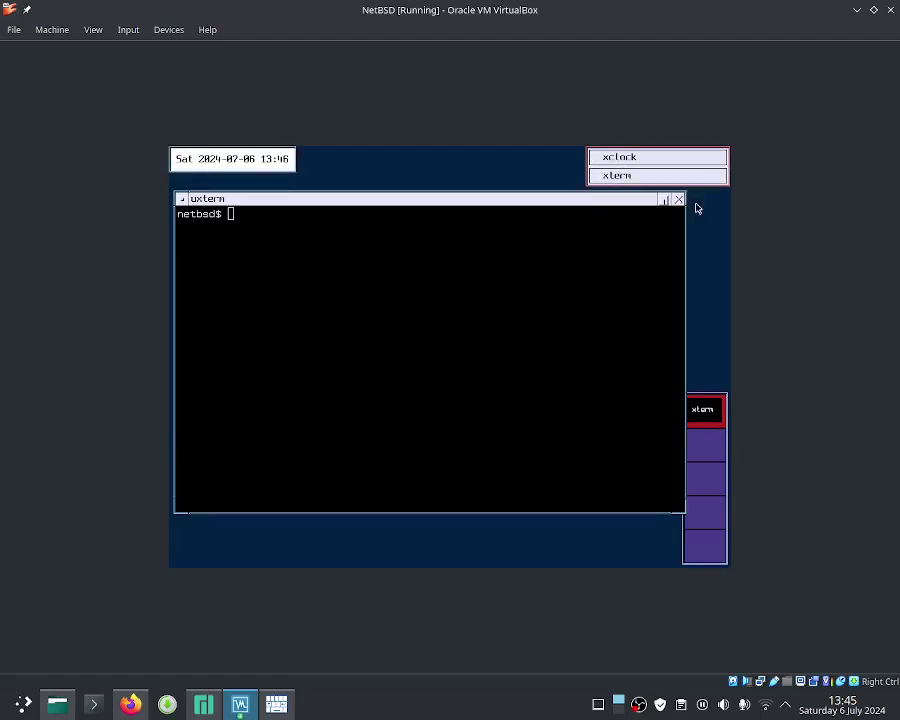
pyautogui.moveTo(601, 209)
pyautogui.mouseDown()
pyautogui.moveTo(591, 213)
pyautogui.moveTo(595, 238)
pyautogui.moveTo(587, 201)
pyautogui.mouseUp()
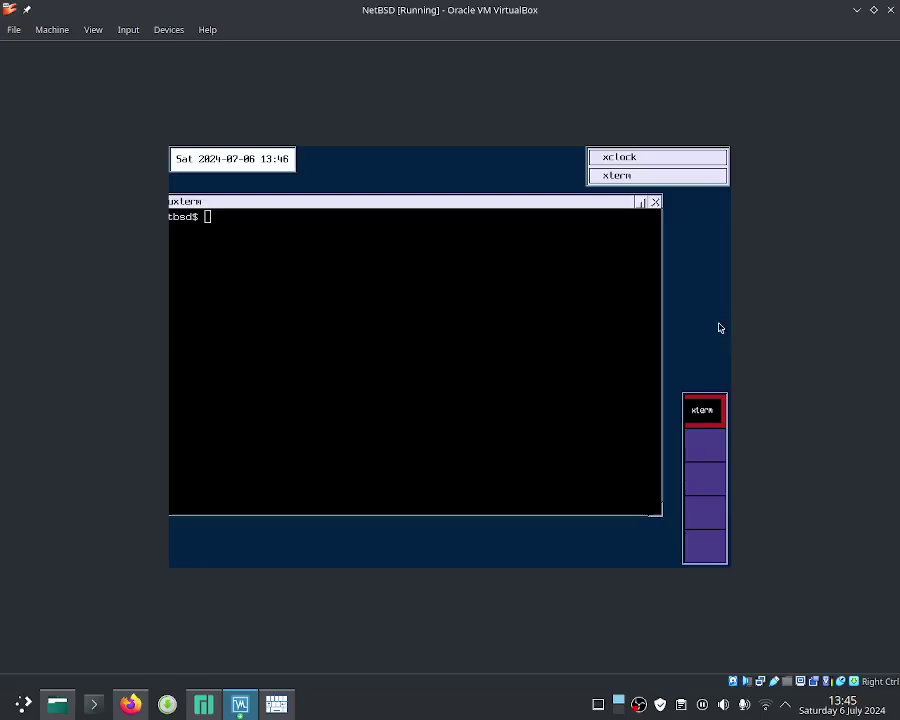
# Switch through the desktop's five workspaces and return to the first one containing xterm.
pyautogui.click(720, 447)
pyautogui.click(705, 418)
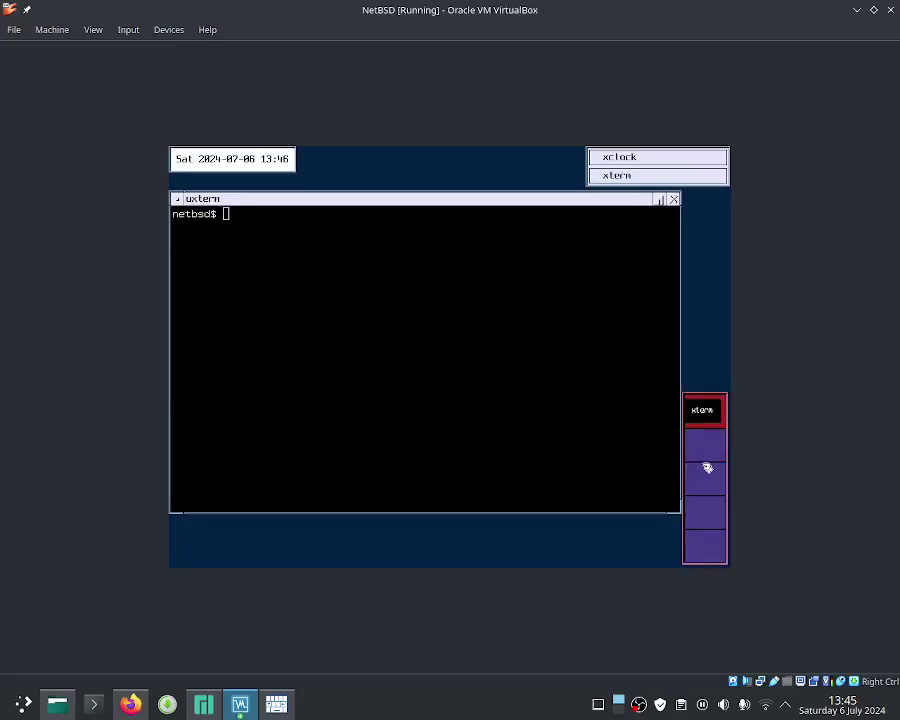
pyautogui.click(707, 452)
pyautogui.click(701, 425)
pyautogui.click(696, 446)
pyautogui.click(711, 476)
pyautogui.click(712, 516)
pyautogui.click(703, 420)
pyautogui.click(703, 442)
pyautogui.click(705, 478)
pyautogui.click(707, 512)
pyautogui.click(707, 546)
pyautogui.click(700, 478)
pyautogui.click(701, 410)
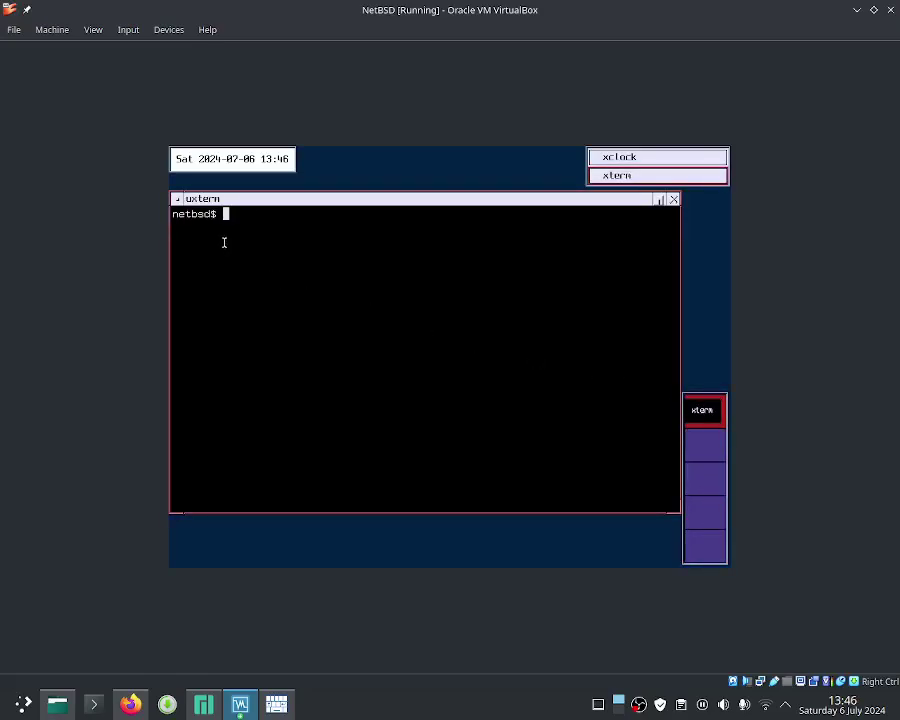
# Look at the NetBSD desktop menu and reposition the uxterm window just below the desktop clock.
pyautogui.moveTo(224, 206); pyautogui.dragTo(242, 215)
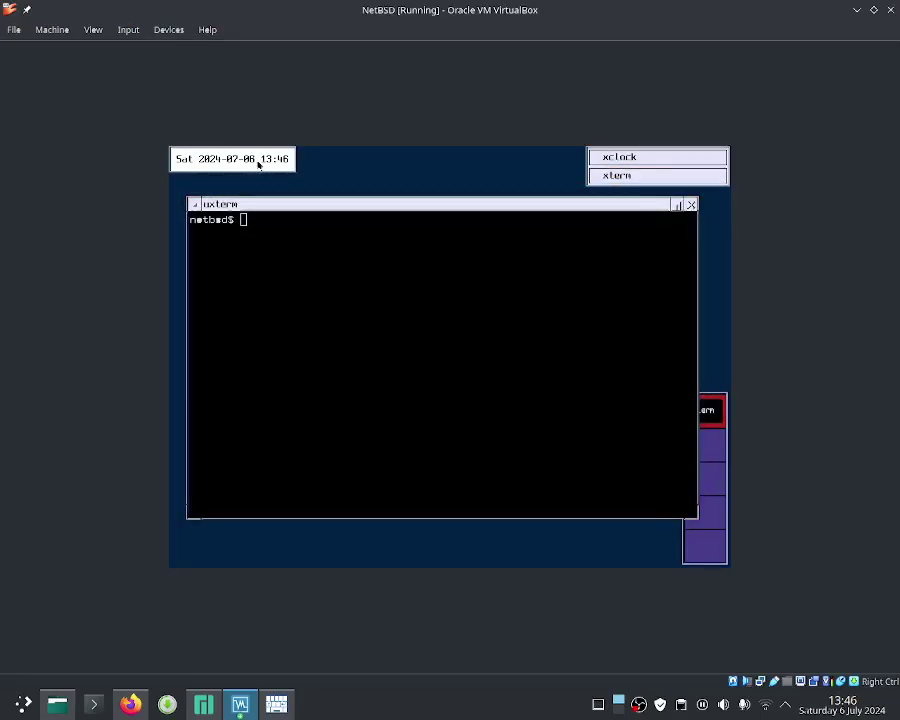
pyautogui.moveTo(298, 175); pyautogui.dragTo(272, 160)
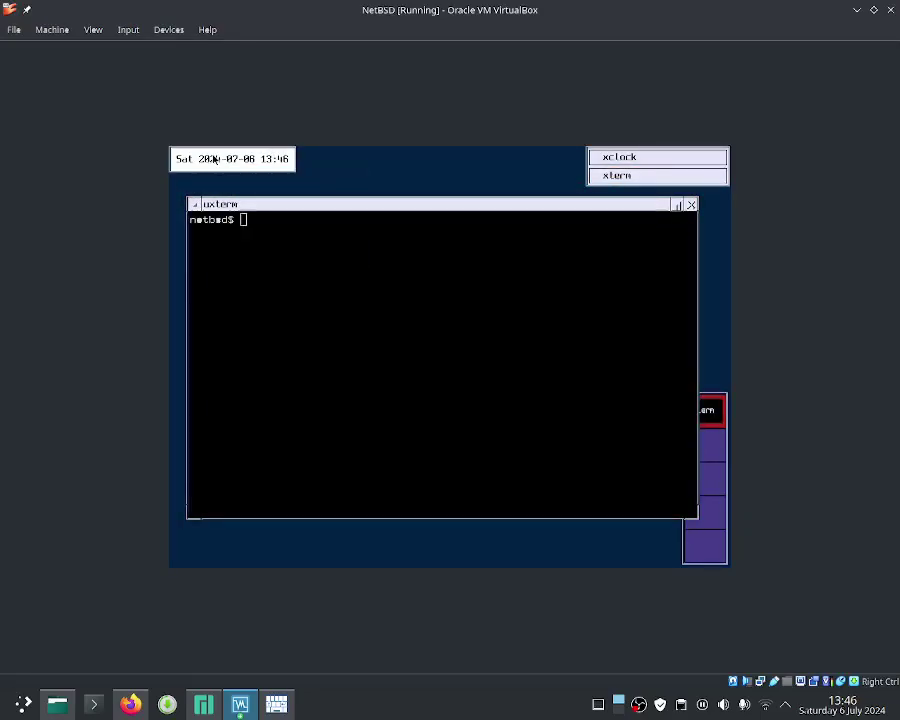
pyautogui.moveTo(265, 203); pyautogui.dragTo(412, 209)
pyautogui.click(411, 183)
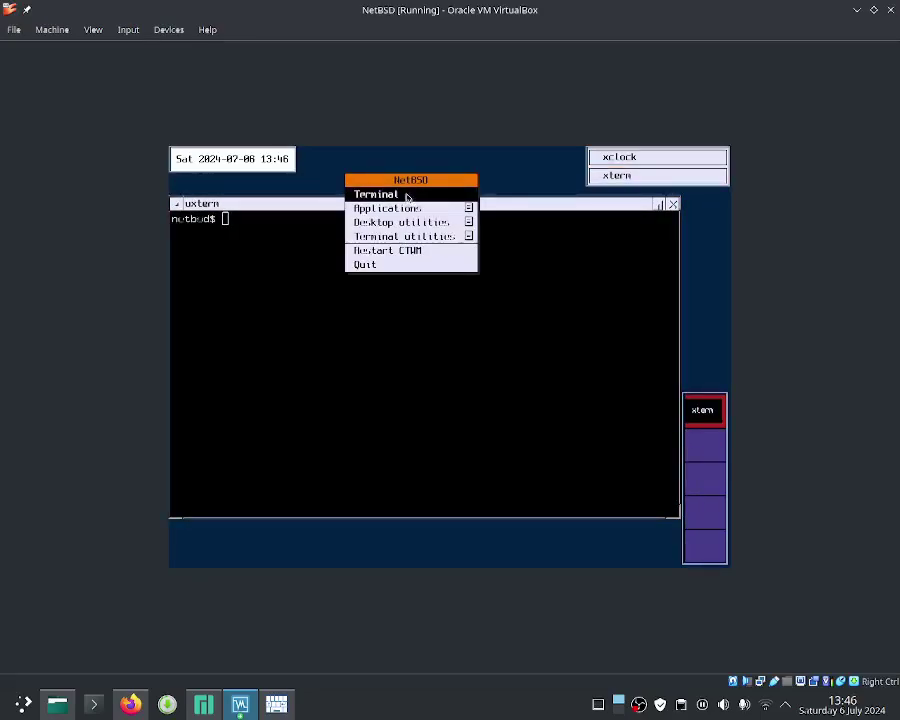
pyautogui.click(408, 215)
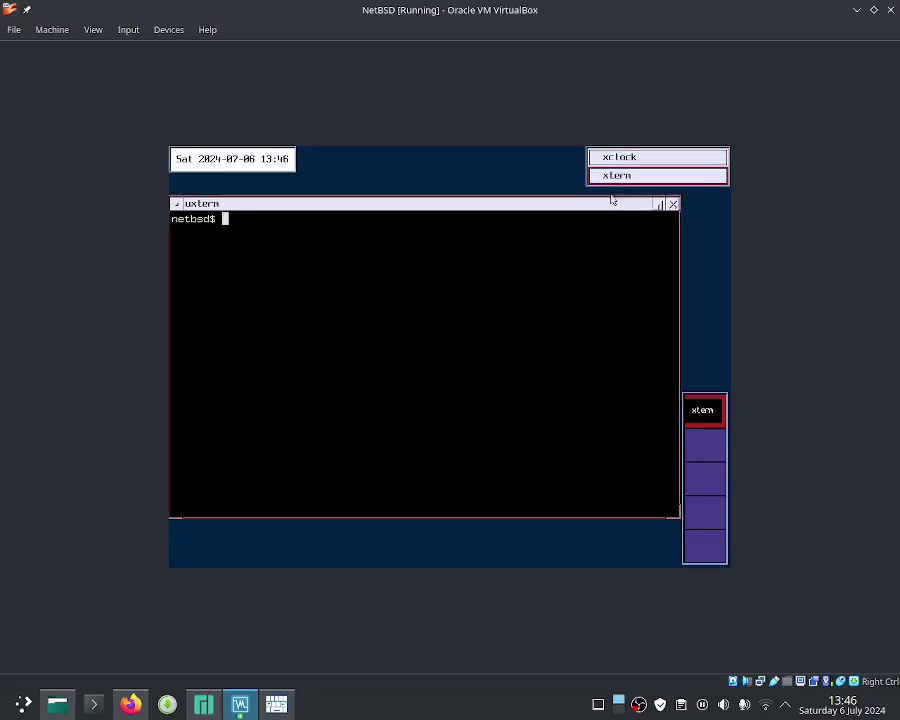
pyautogui.moveTo(293, 203)
pyautogui.mouseDown()
pyautogui.moveTo(307, 187)
pyautogui.moveTo(309, 194)
pyautogui.mouseUp()
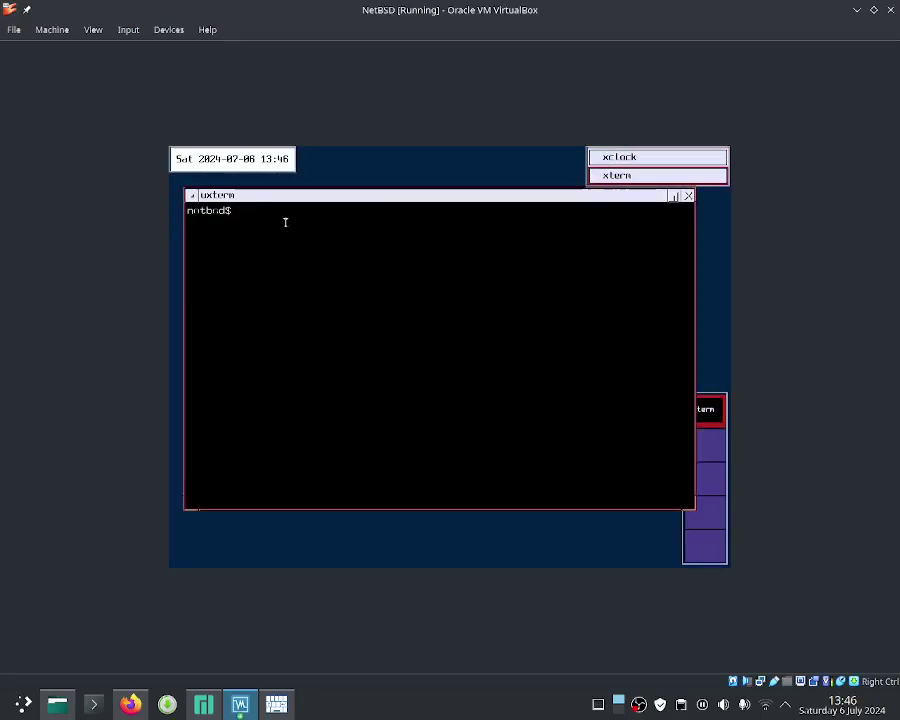
pyautogui.moveTo(193, 221); pyautogui.dragTo(243, 233)
pyautogui.click(420, 347)
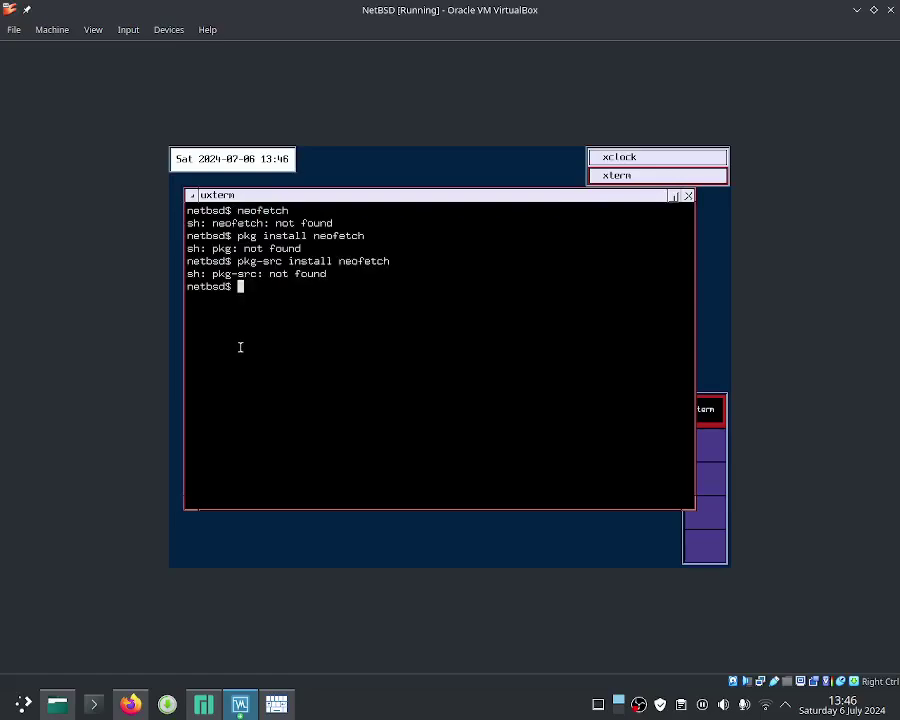
# Run echo "Hello World" in the uxterm terminal.
pyautogui.write('ssa')
pyautogui.press('BackSpace')
pyautogui.press('BackSpace')
pyautogui.press('BackSpace')
pyautogui.write('ne')
pyautogui.press('BackSpace')
pyautogui.press('BackSpace')
pyautogui.write('si')
pyautogui.press('BackSpace')
pyautogui.press('BackSpace')
pyautogui.write('ech')
pyautogui.write('o "Hello World"')
pyautogui.press('Return')
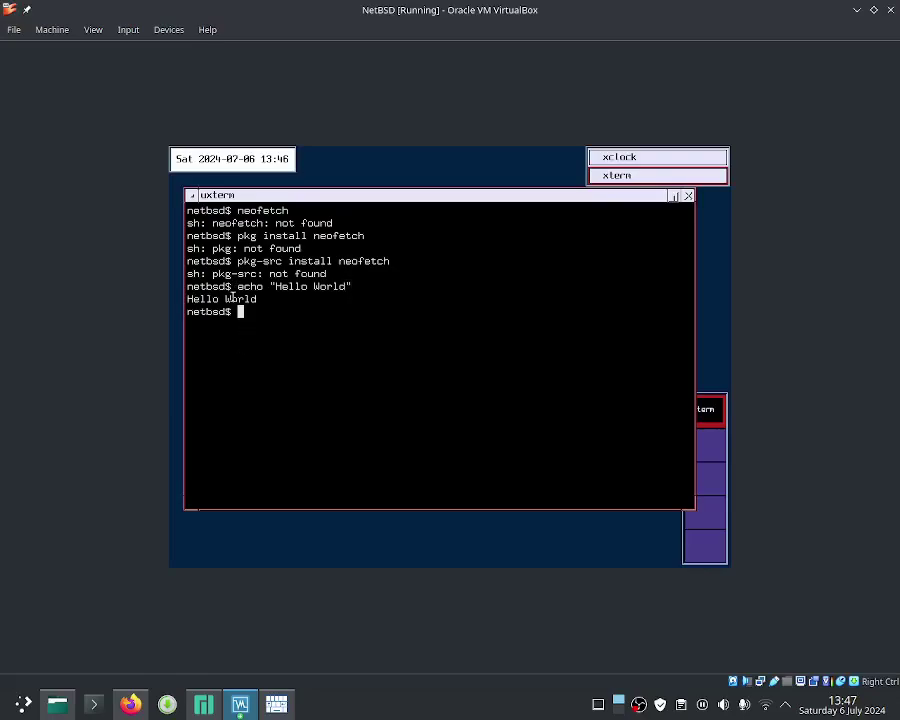
pyautogui.tripleClick(232, 297)
pyautogui.click(371, 307)
pyautogui.rightClick(638, 705)
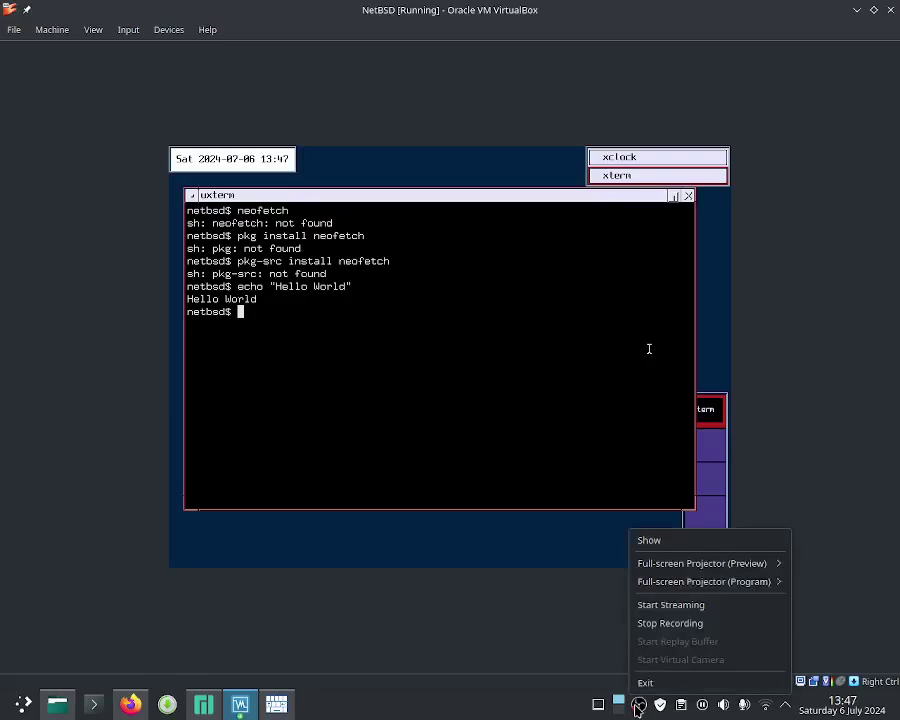